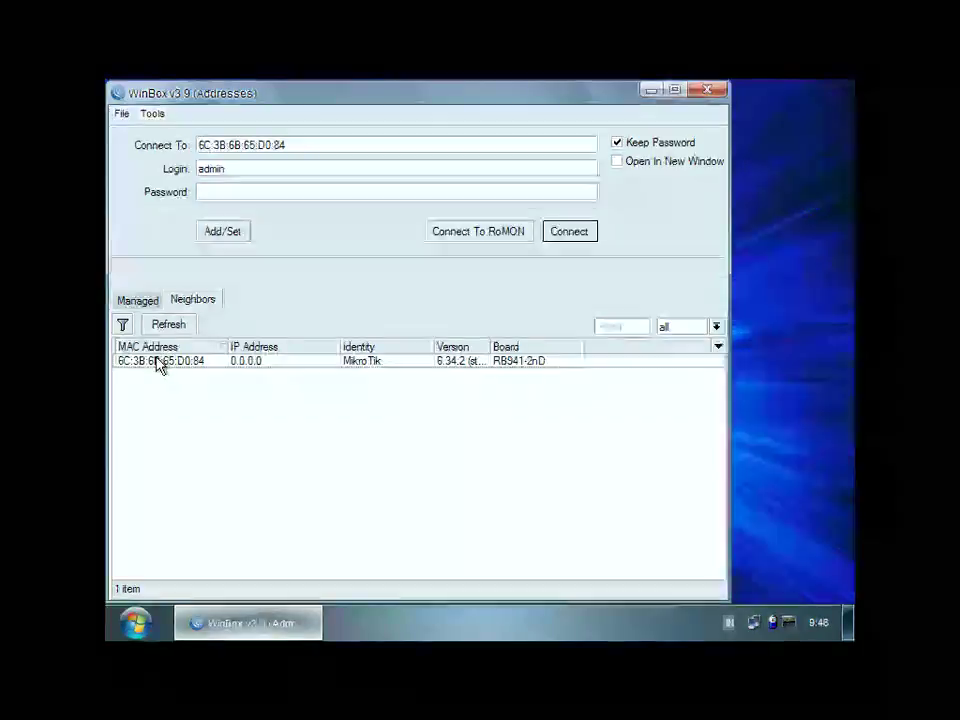
Step: Connect to the RB941-2nD router by its MAC address from the Neighbors list
left_click(156, 364)
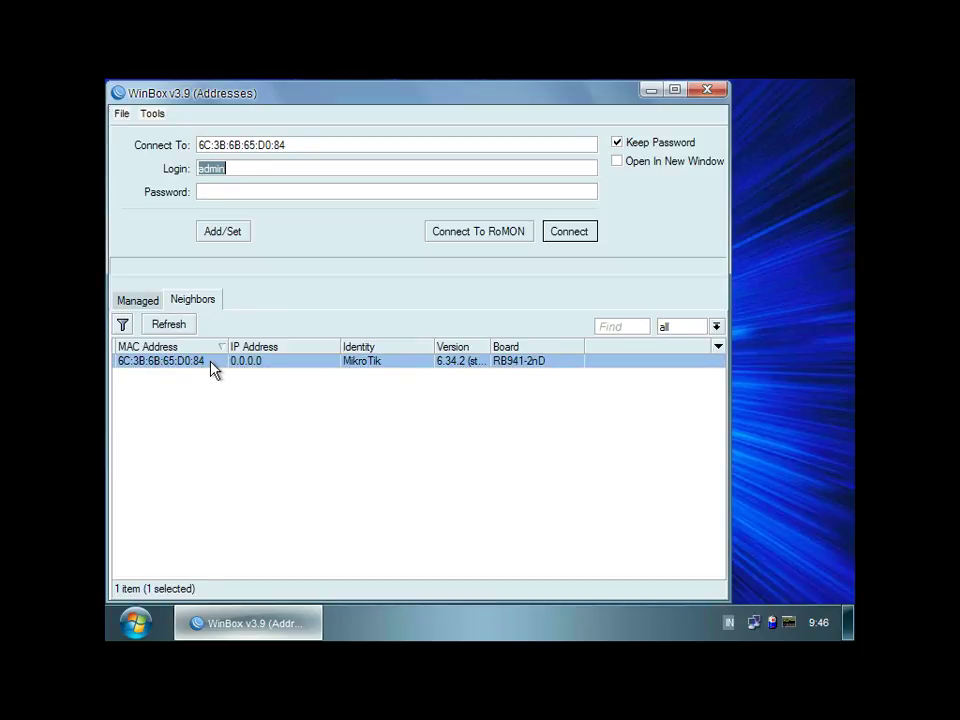
left_click(562, 232)
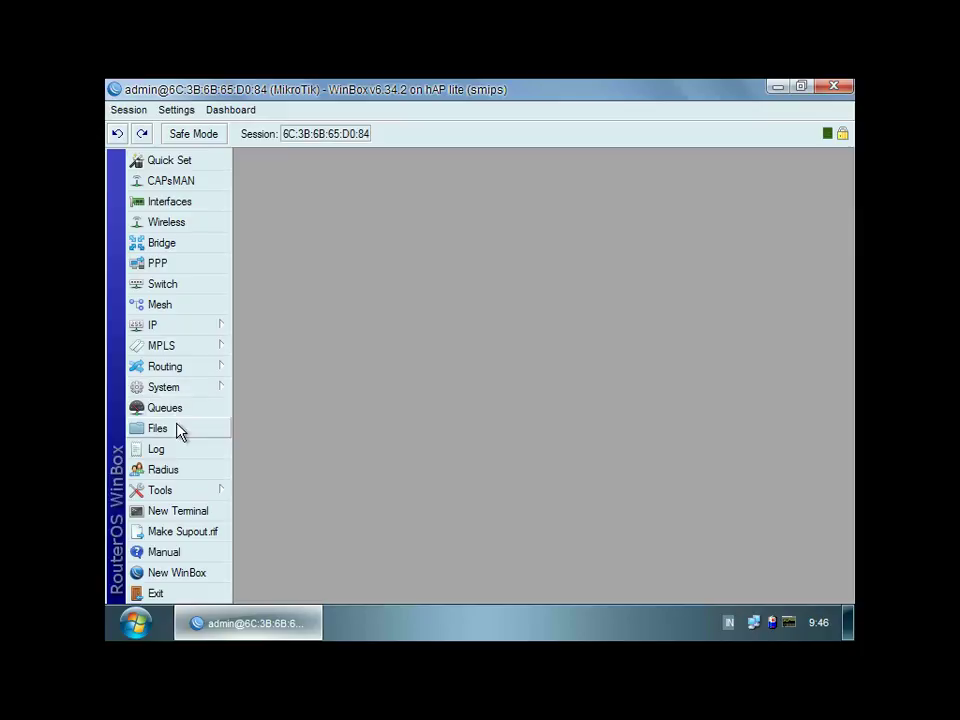
Step: Reset the router configuration with No Default Configuration and Do Not Backup, confirming the reboot
left_click(180, 390)
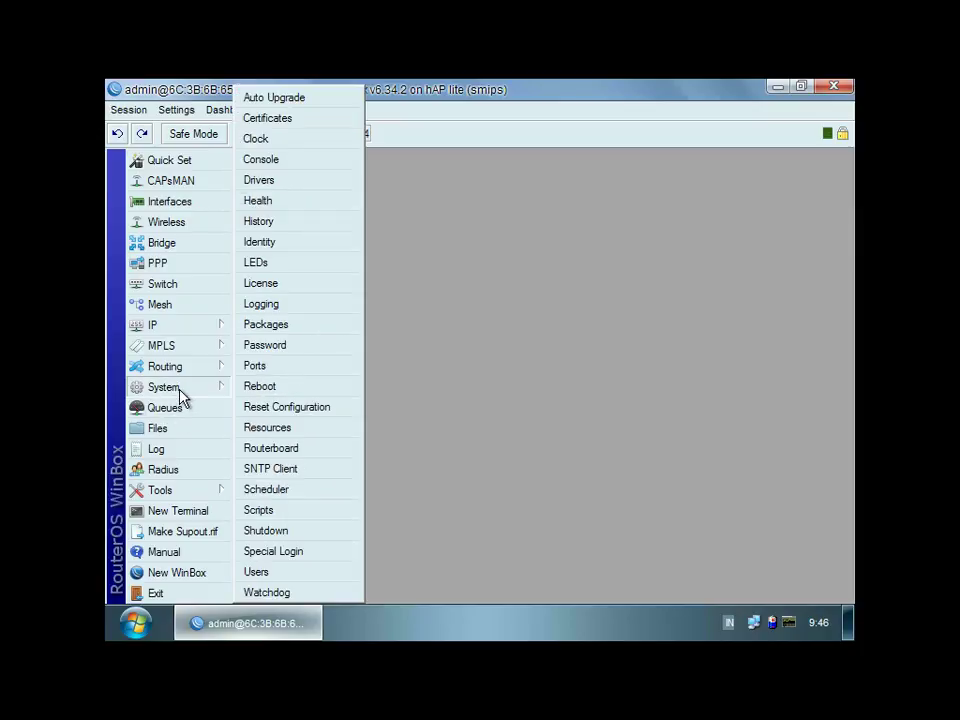
left_click(263, 410)
left_click(495, 376)
left_click(493, 391)
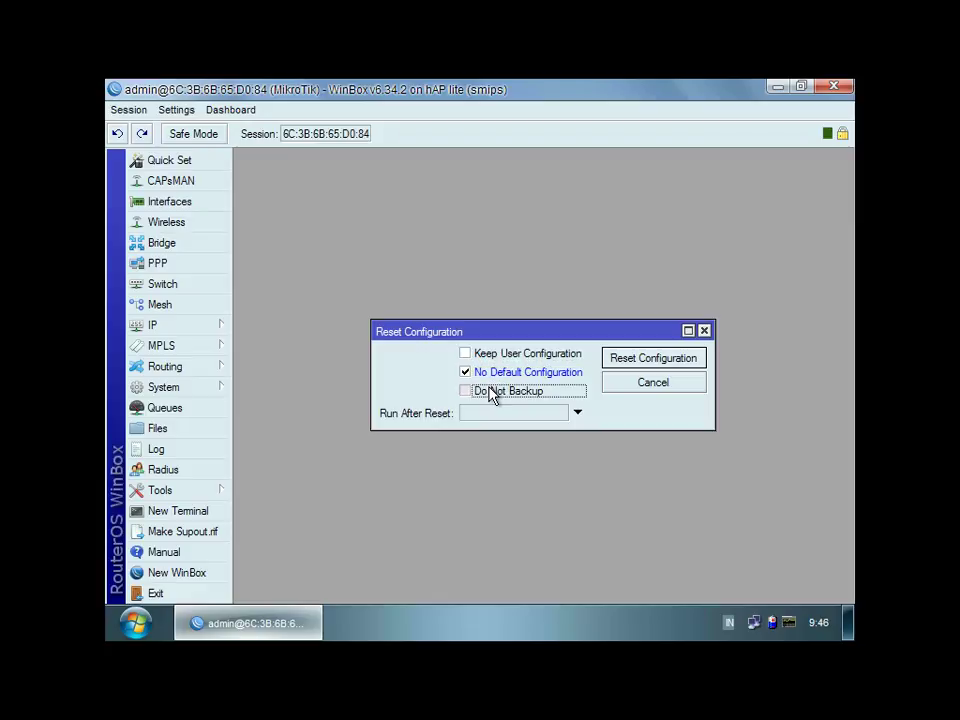
left_click(621, 360)
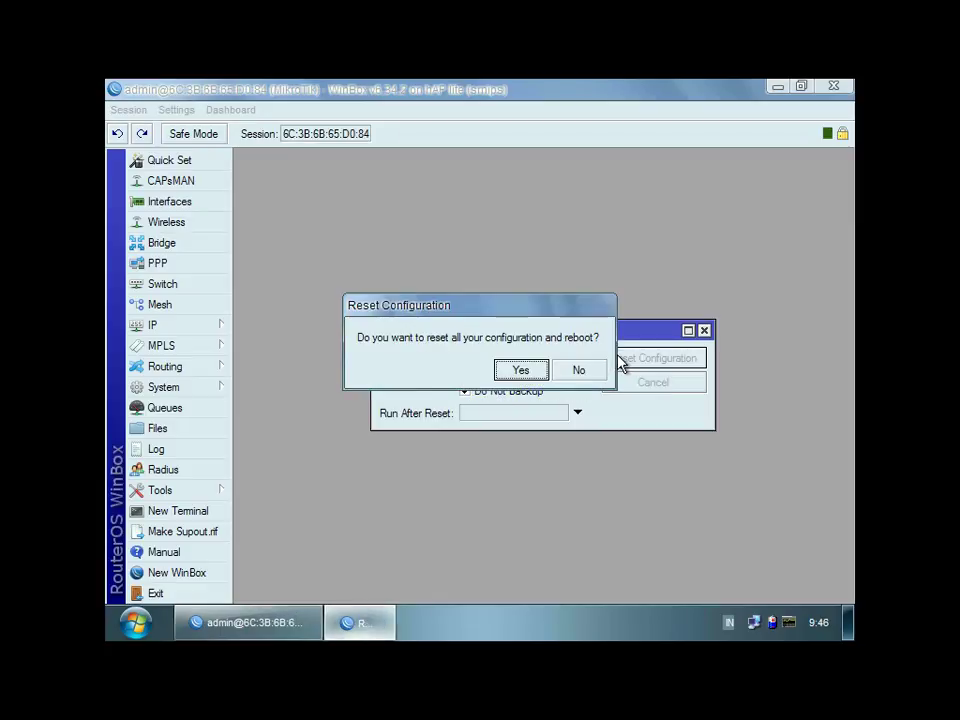
left_click(520, 370)
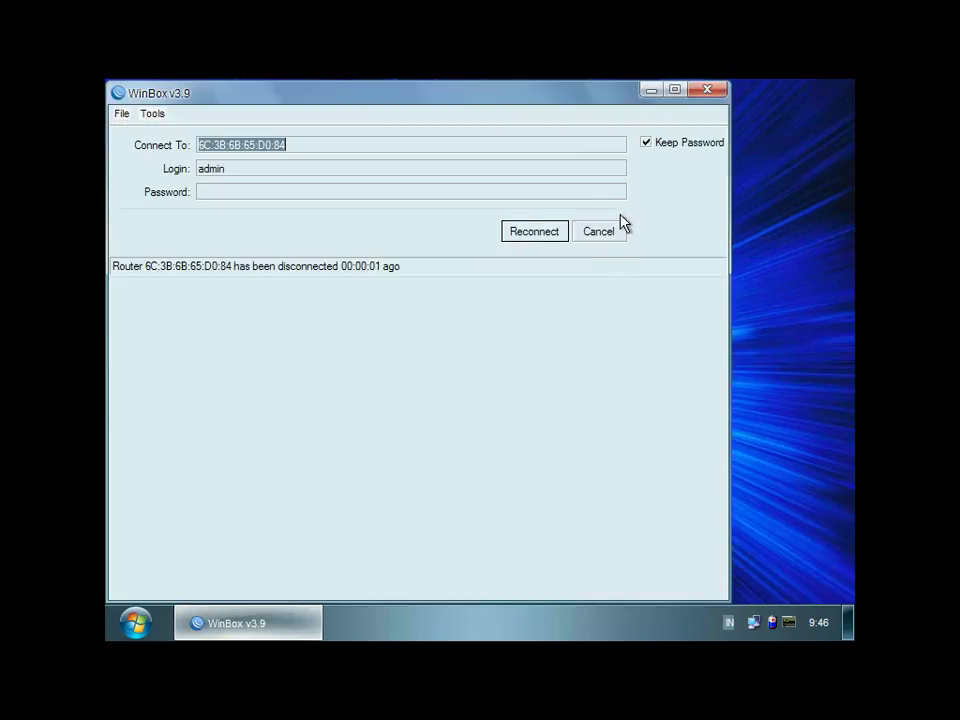
Step: Refresh the neighbours list and reconnect to the reset RB941-2nD router
left_click(600, 231)
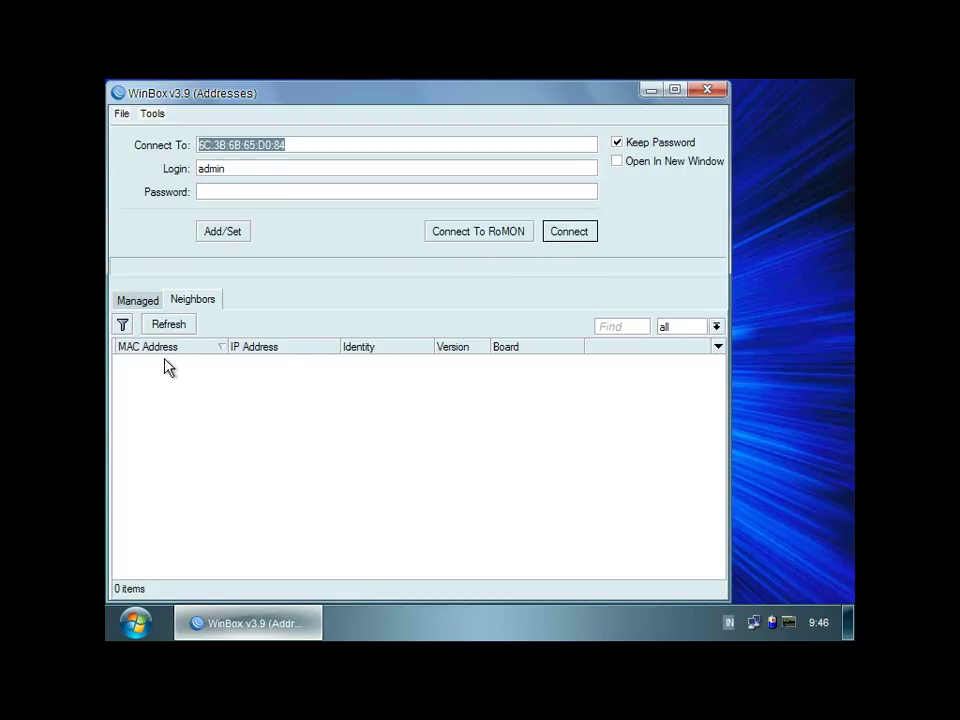
left_click(169, 326)
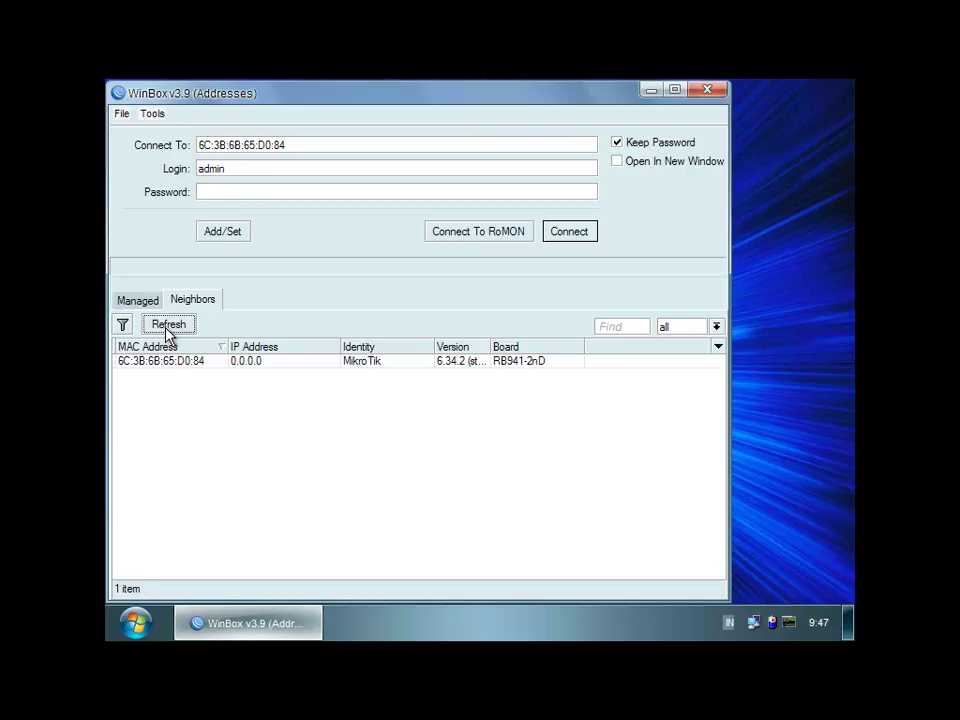
left_click(174, 362)
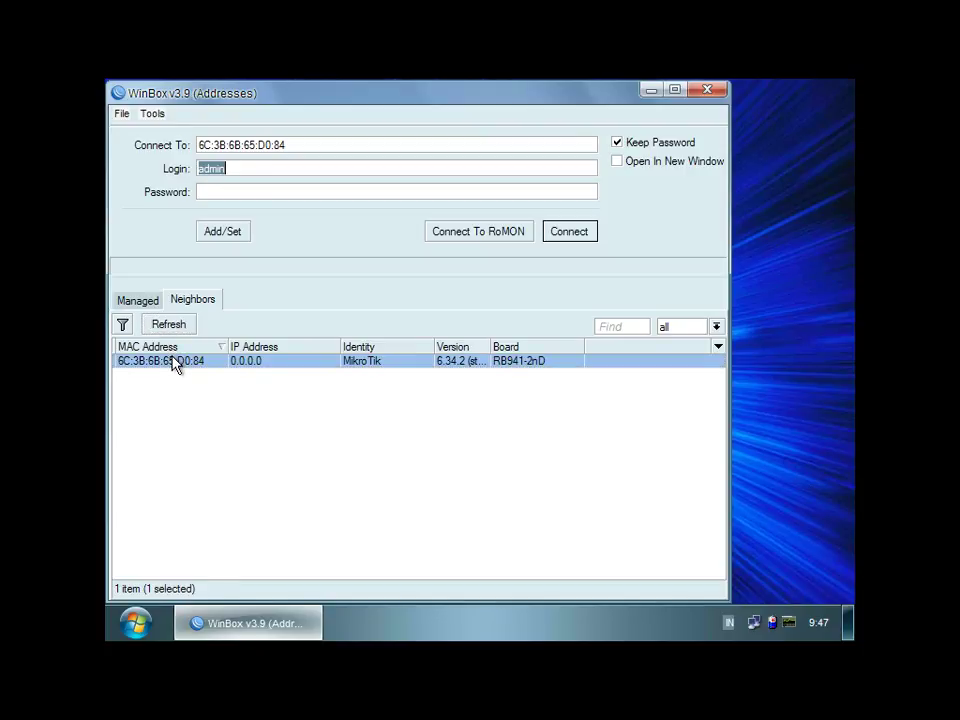
left_click(566, 234)
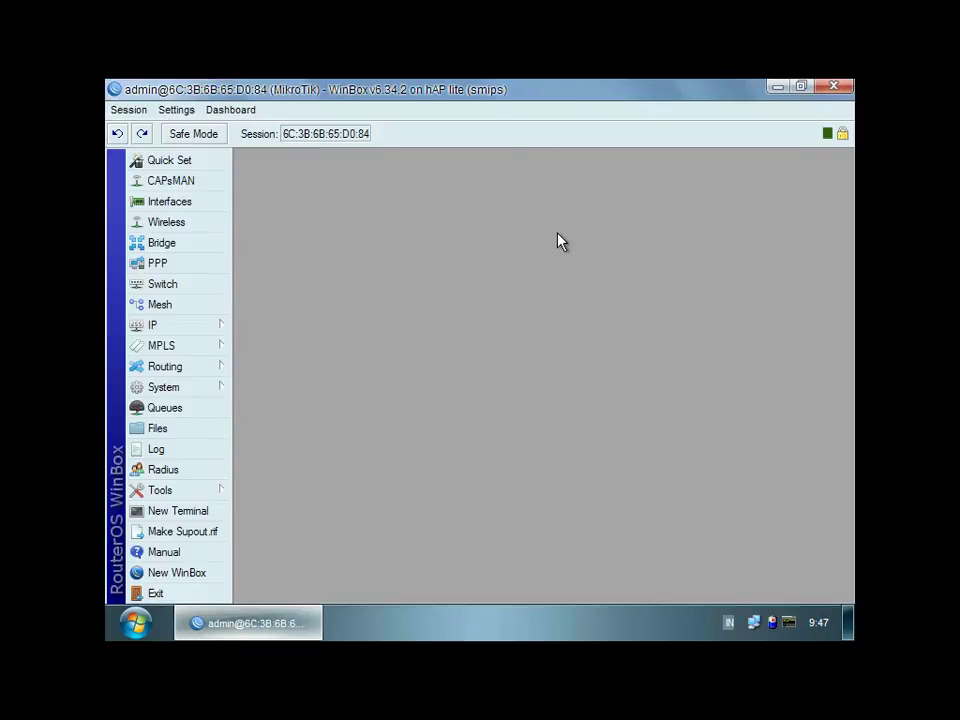
Step: Add a DHCP client on ether1, getting 192.168.137.229/24, and close the DHCP Client list
mouse_move(212, 326)
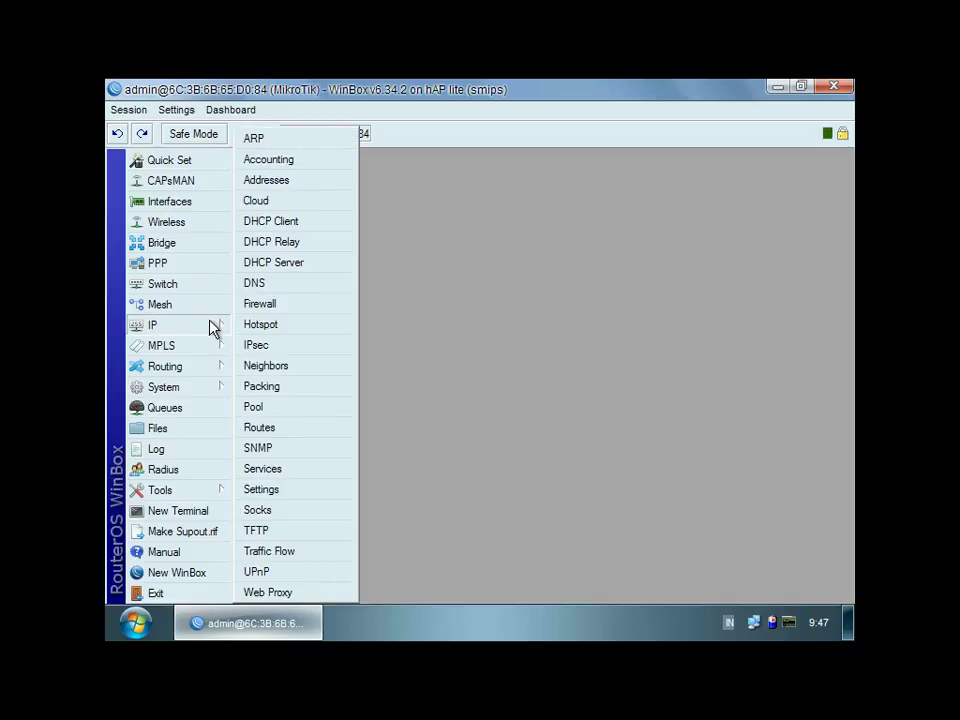
left_click(274, 227)
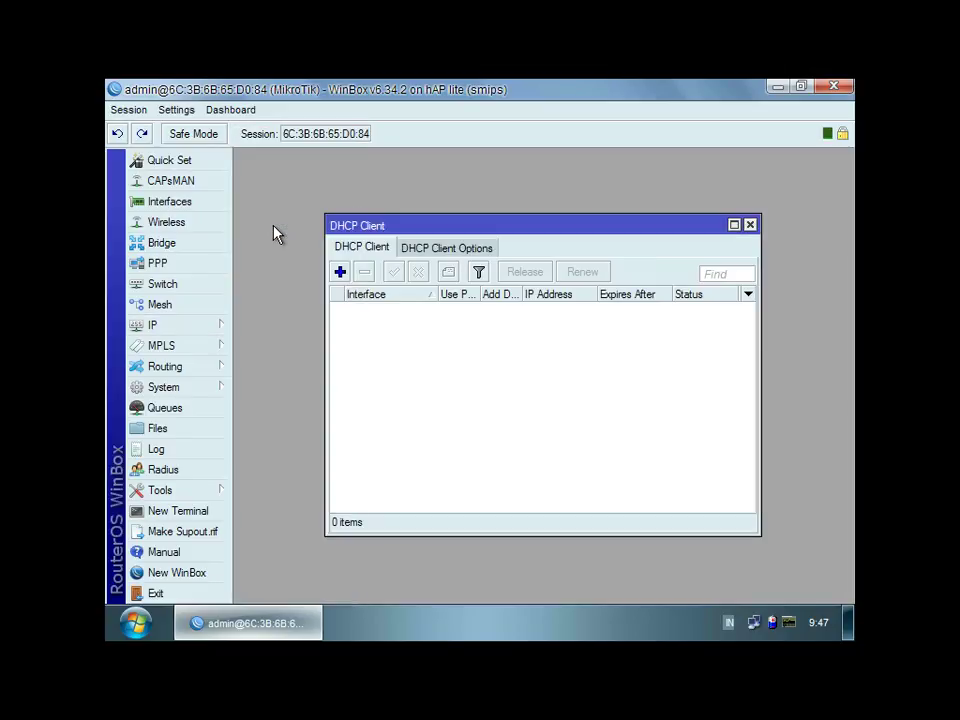
left_click(340, 272)
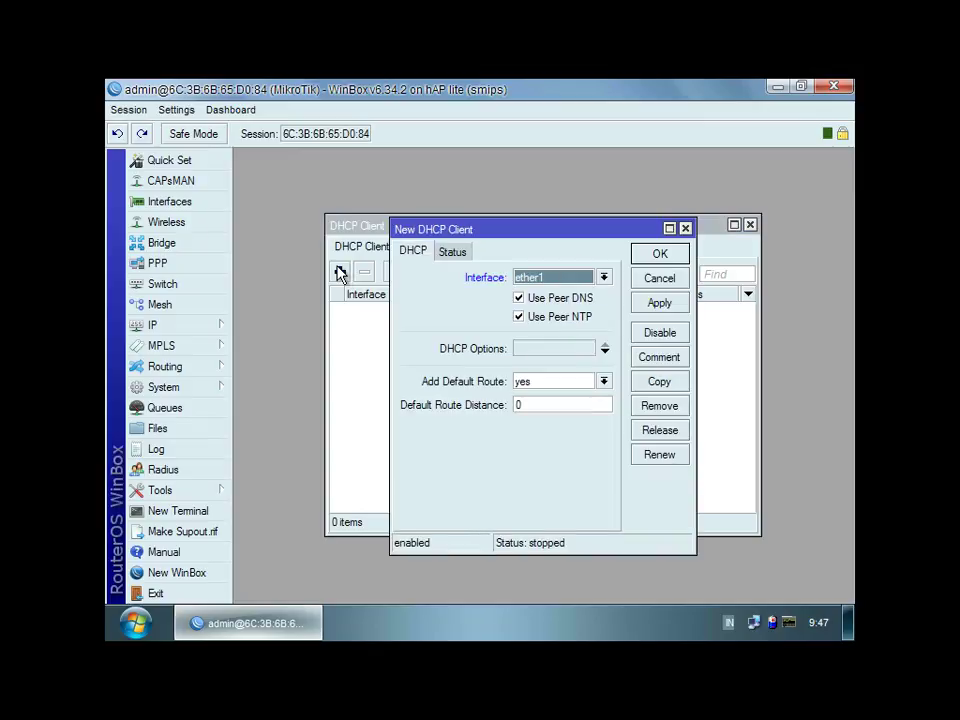
left_click(536, 279)
left_click(539, 291)
left_click(639, 304)
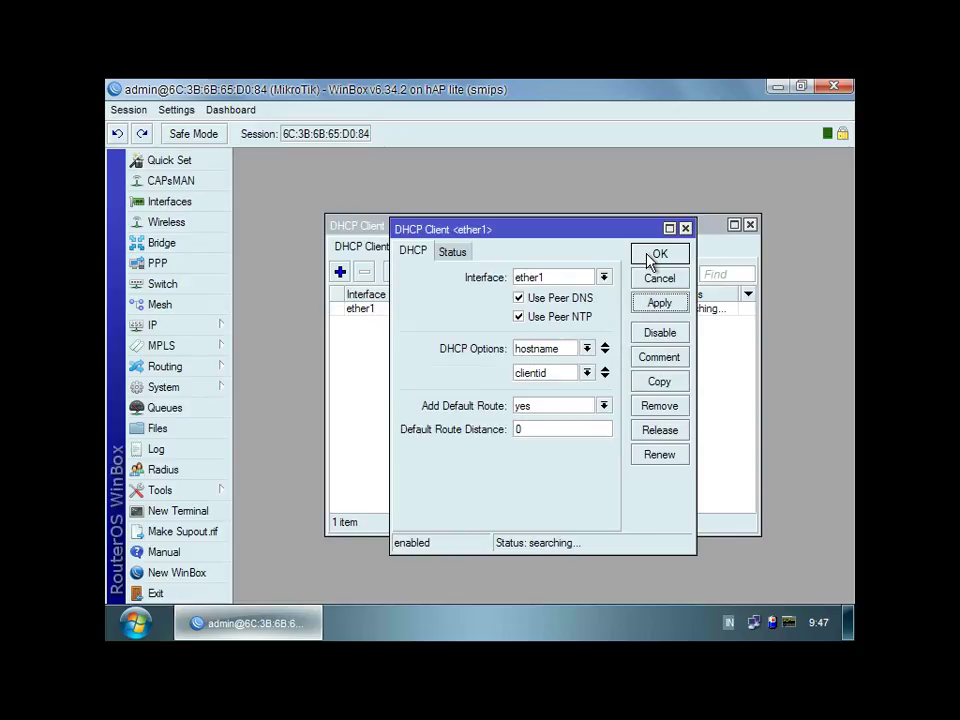
left_click(656, 256)
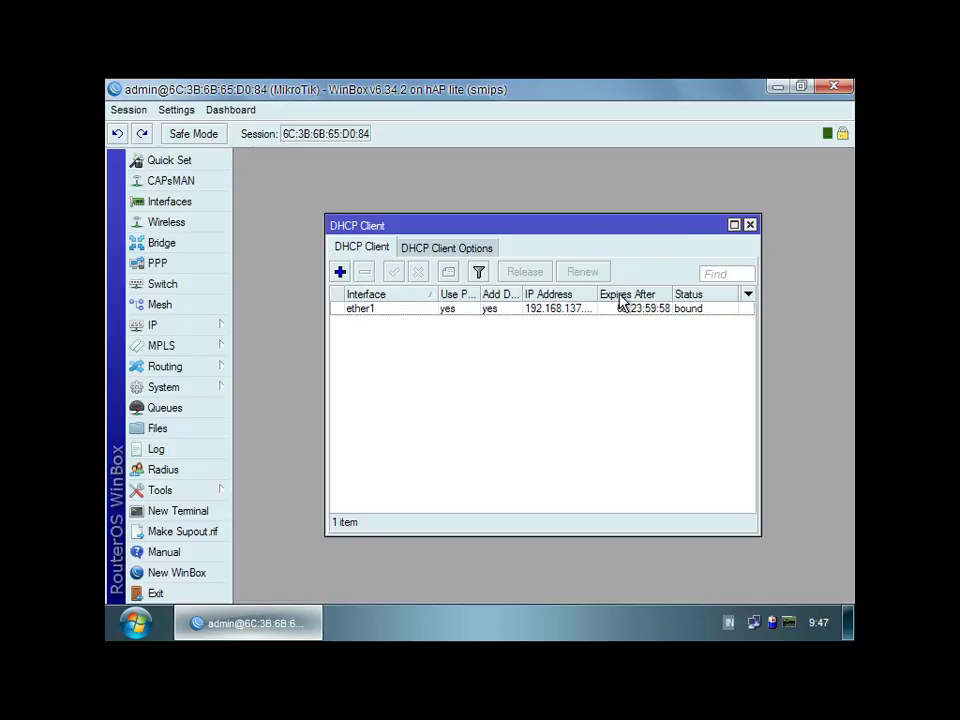
left_click_drag(597, 292, 632, 287)
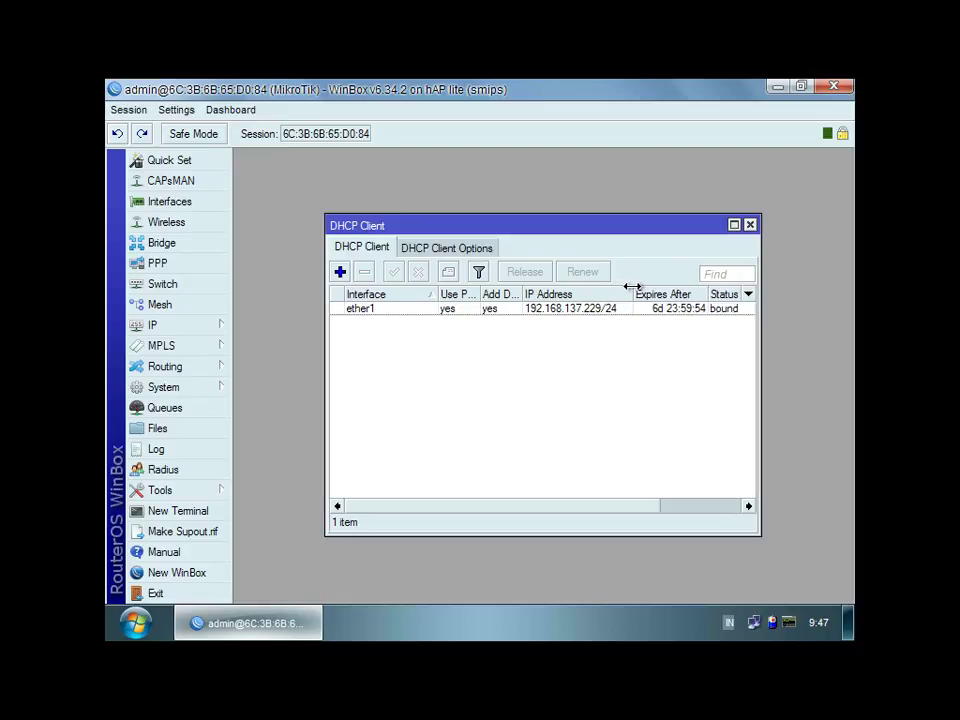
left_click(750, 225)
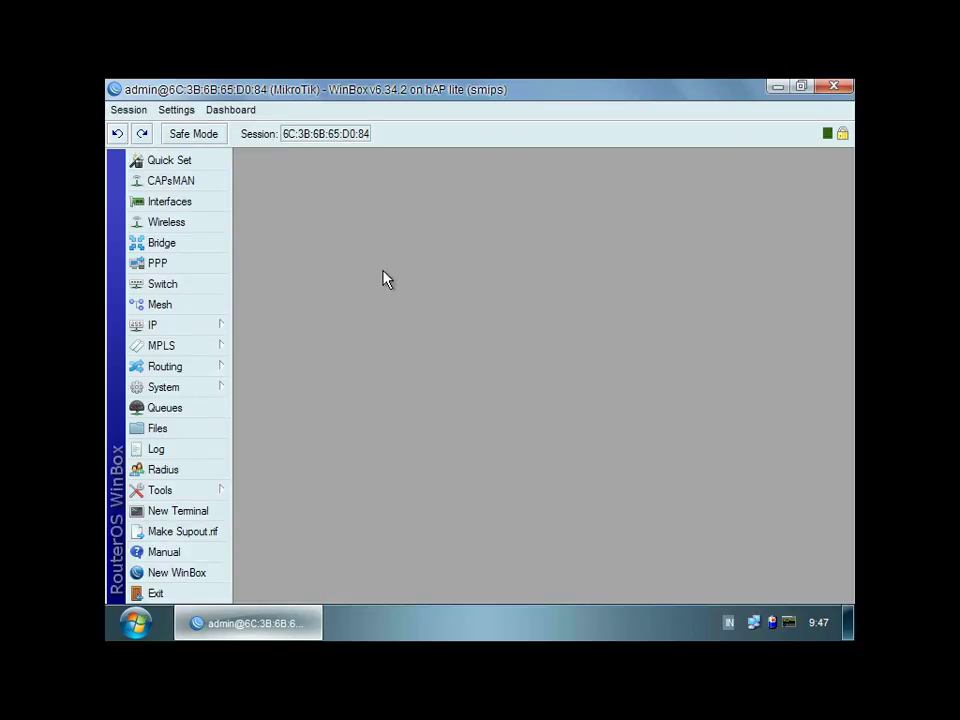
Step: Add the static address 192.168.100.1/24 on ether2 in the Address List
left_click(205, 324)
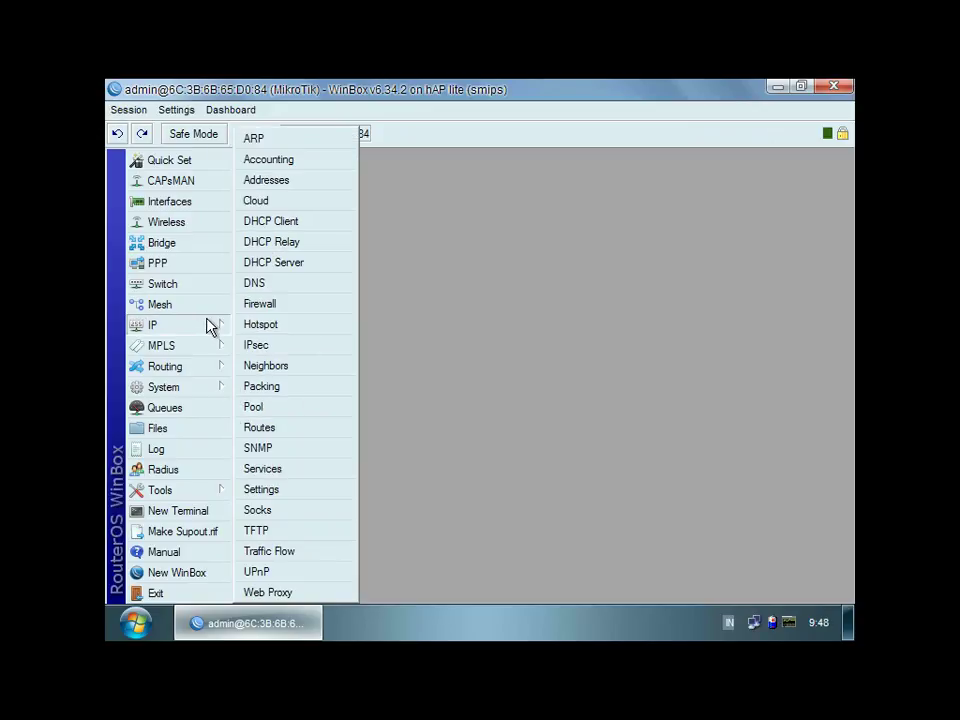
left_click(294, 190)
left_click(402, 261)
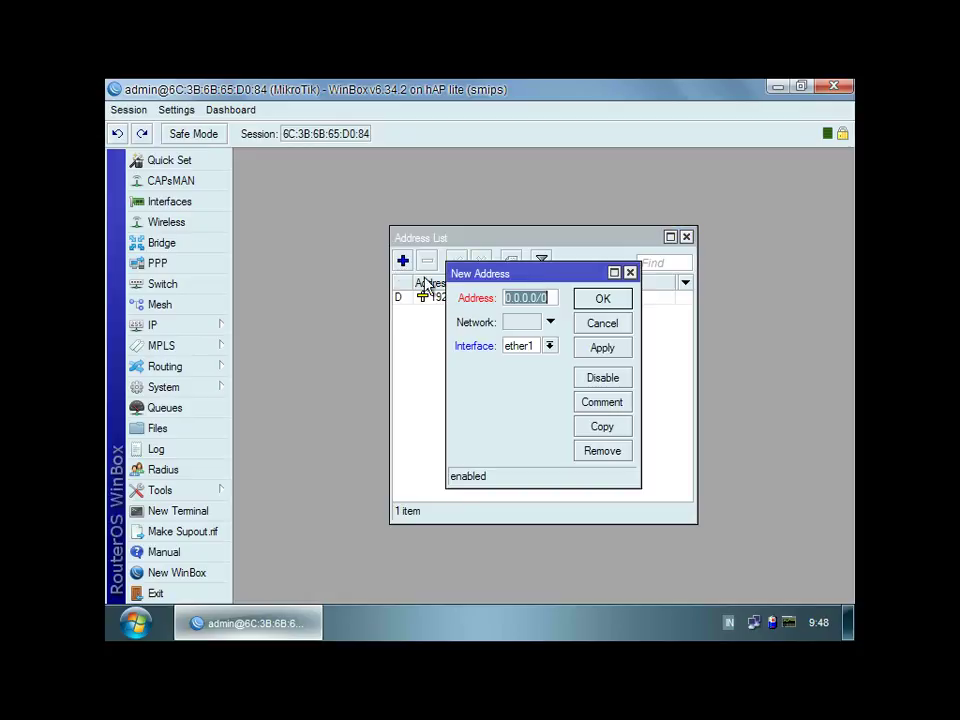
type("192")
type(".168.")
type("10")
type("0.1")
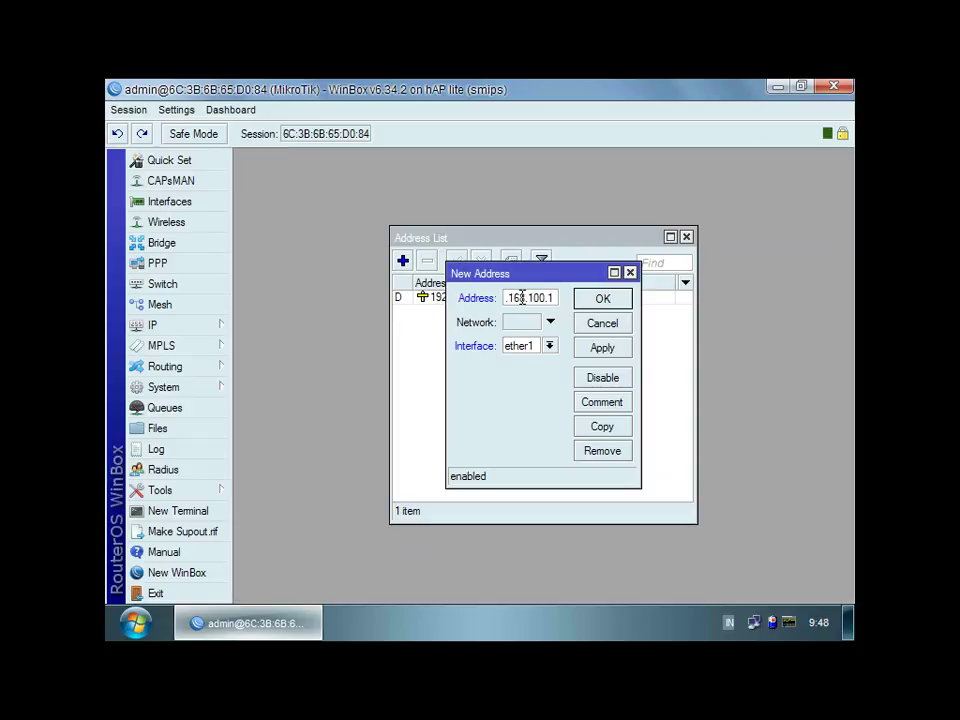
type("/24")
left_click(538, 348)
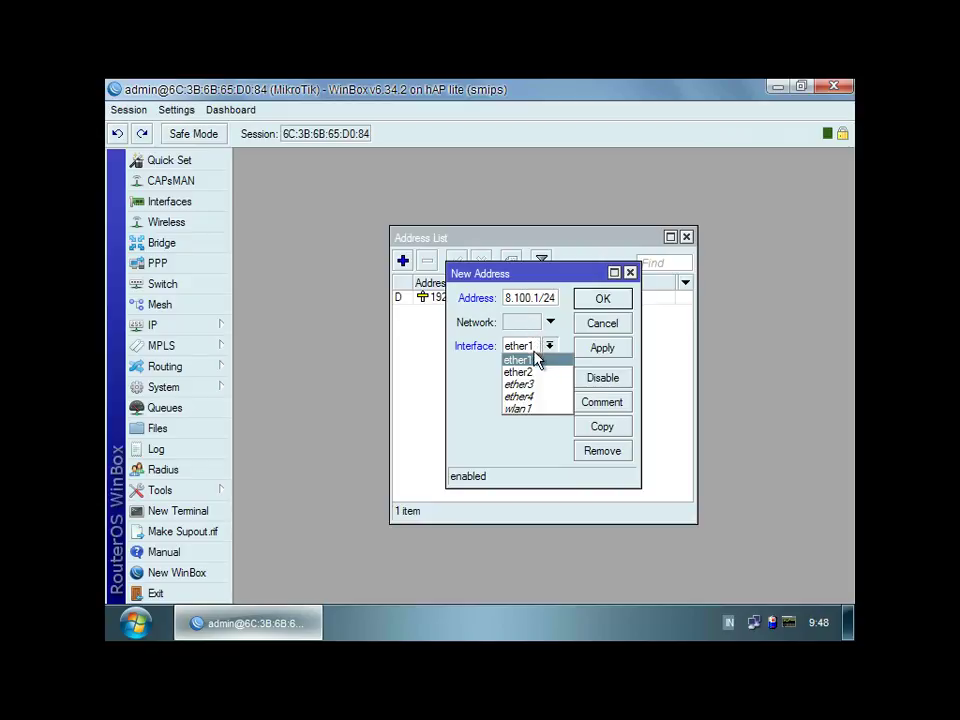
left_click(535, 371)
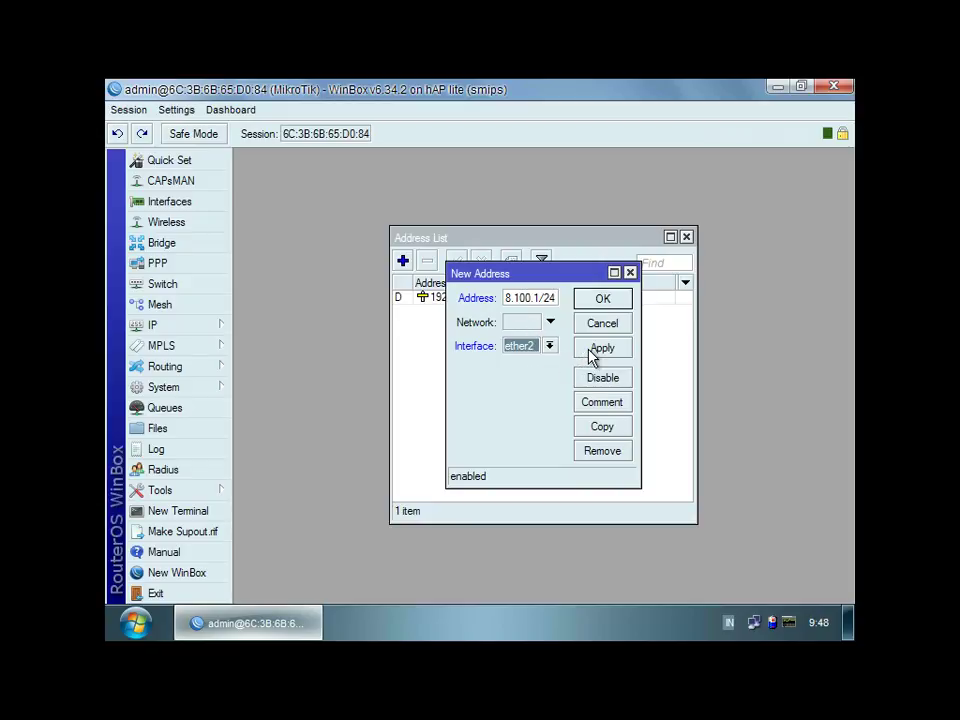
left_click(600, 348)
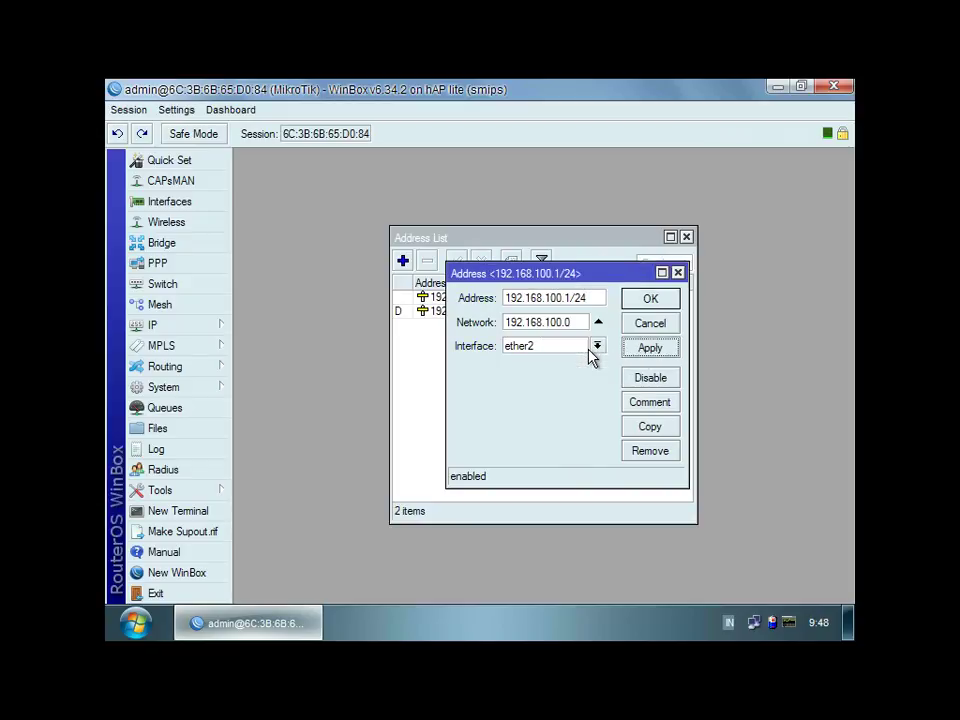
left_click(648, 300)
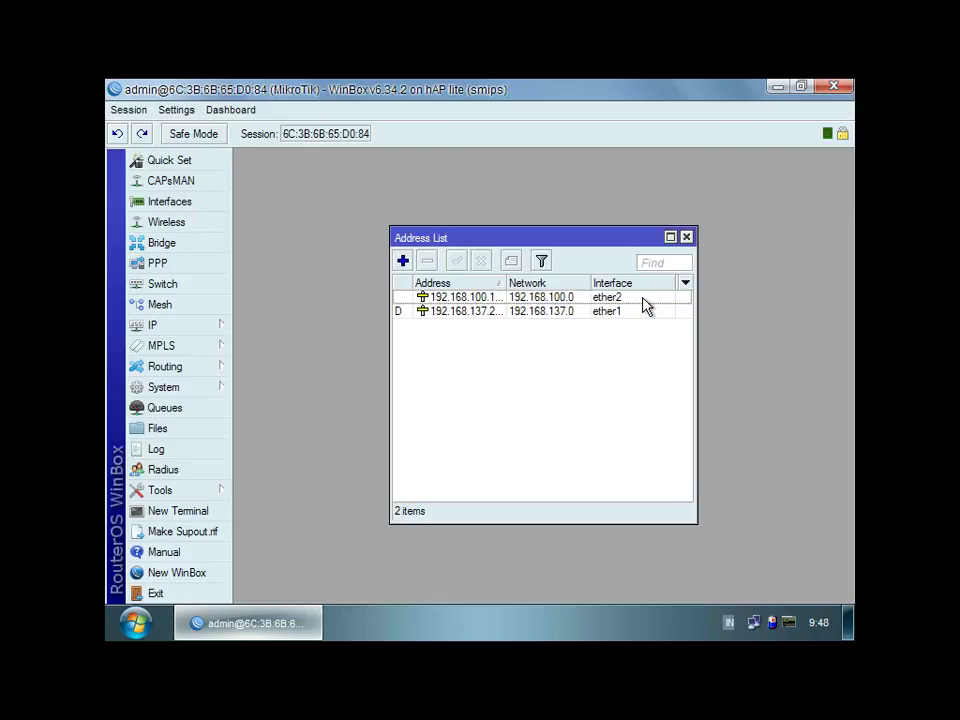
Step: Add 192.168.200.1/24 on wlan1, then close the Address List
left_click(404, 261)
type("19")
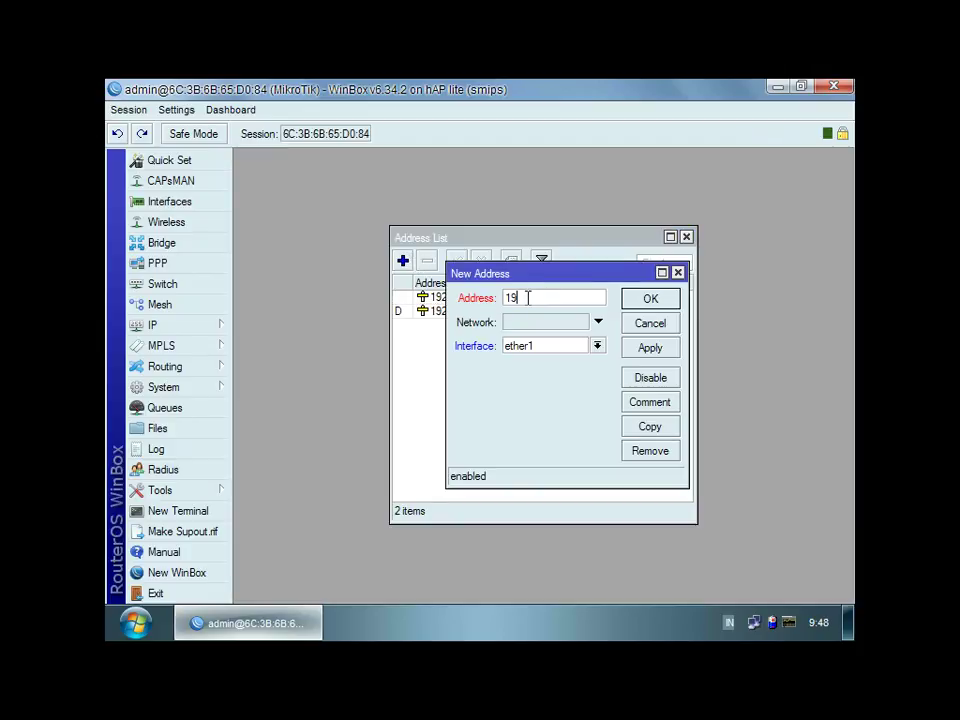
type("2.168.200.1/")
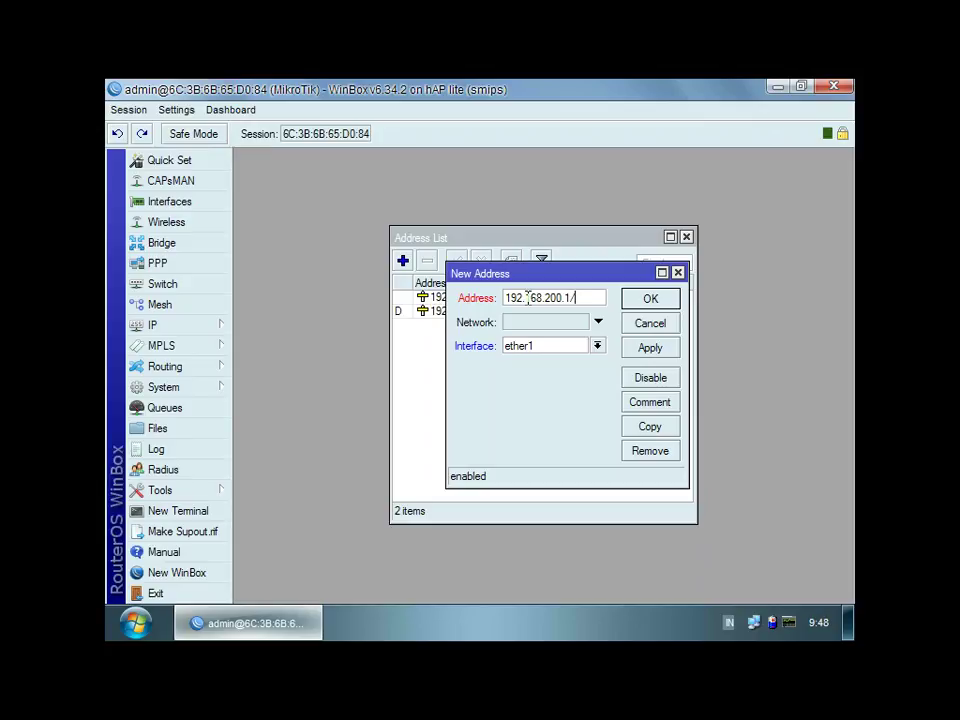
type("24")
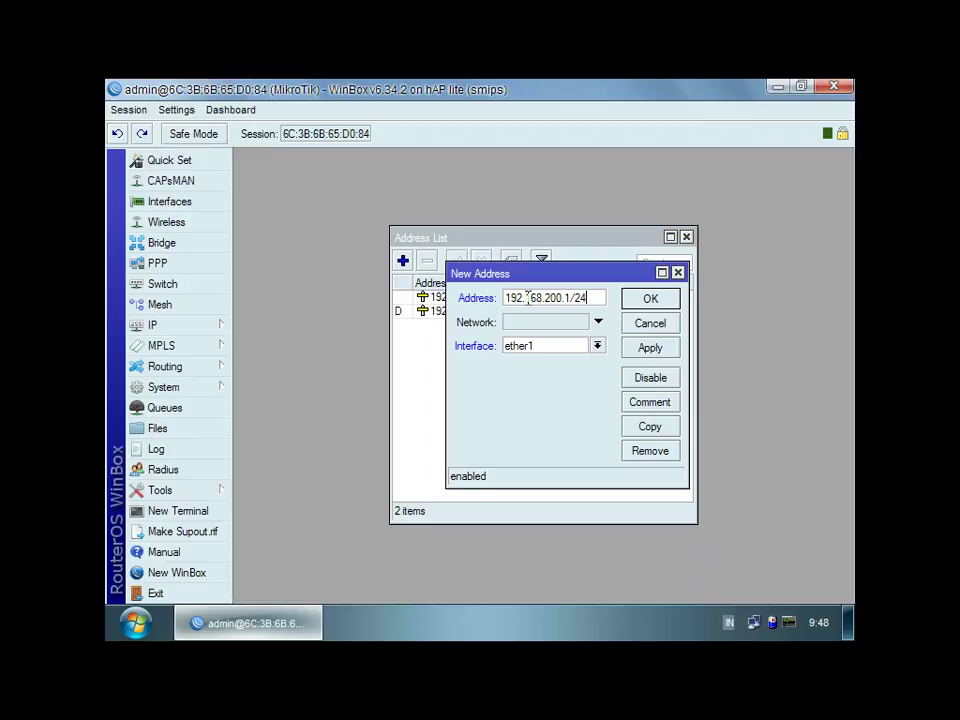
left_click(549, 347)
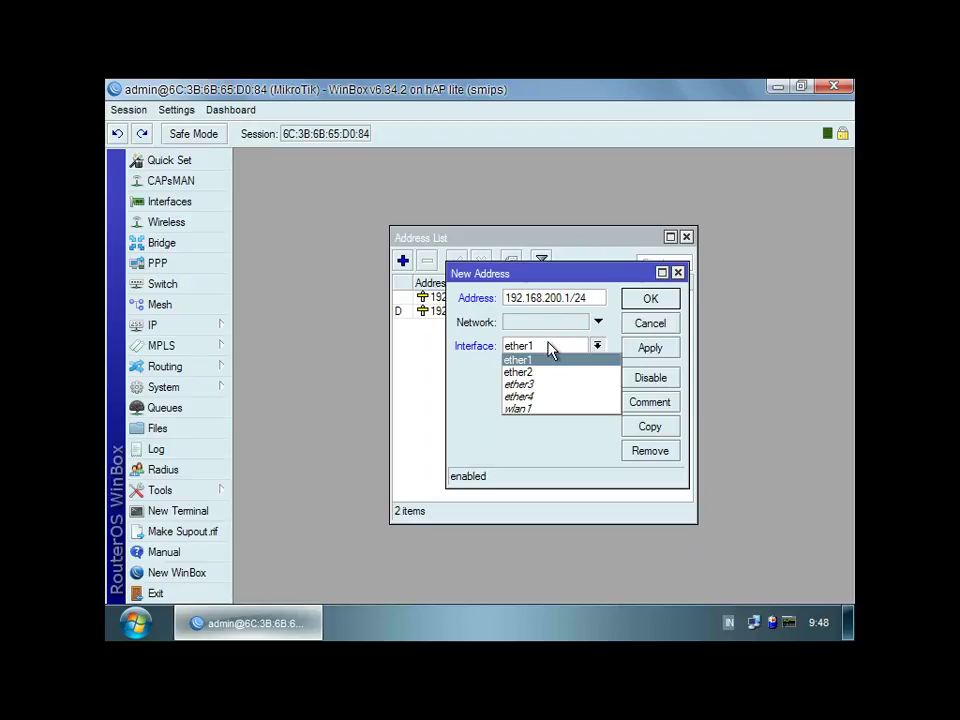
left_click(541, 409)
left_click(638, 354)
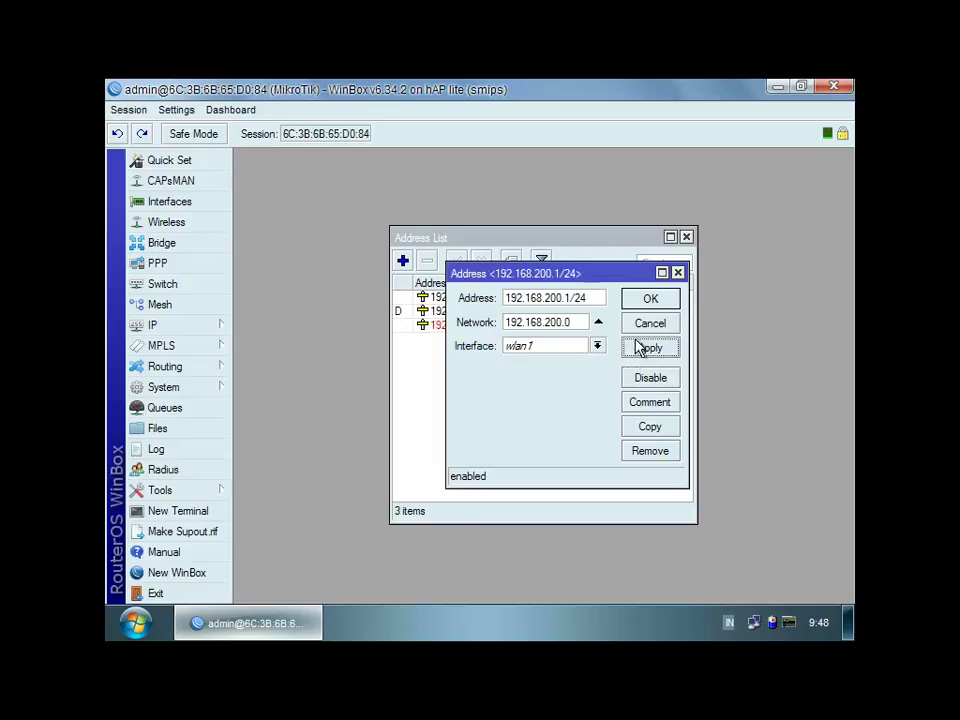
left_click(649, 300)
left_click(549, 327)
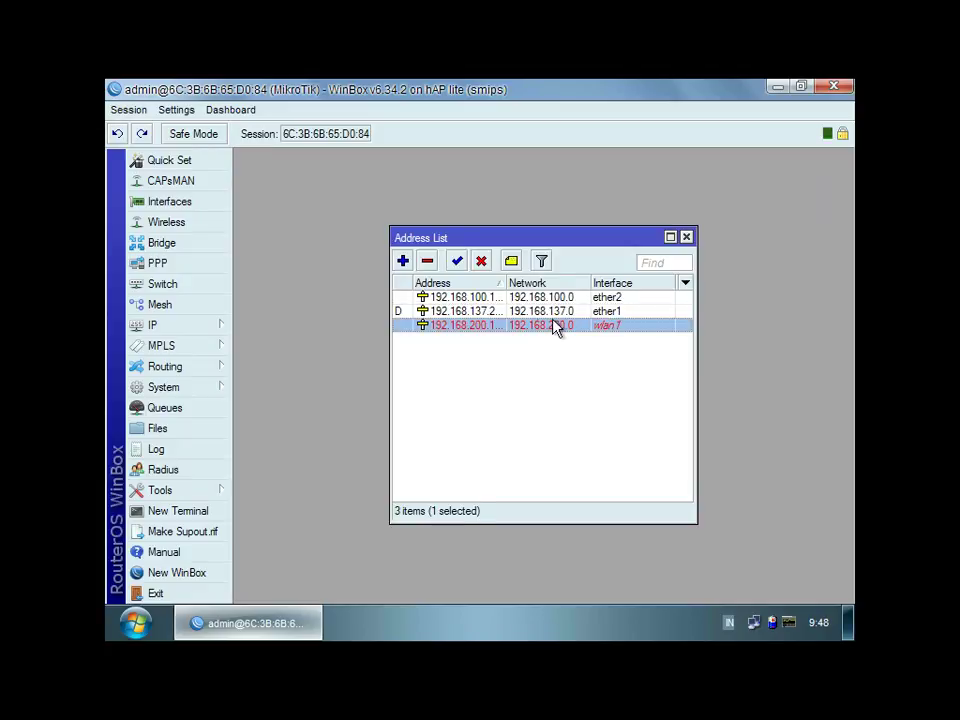
left_click(686, 239)
Step: Create a srcnat masquerade NAT rule with out-interface ether1
left_click(163, 328)
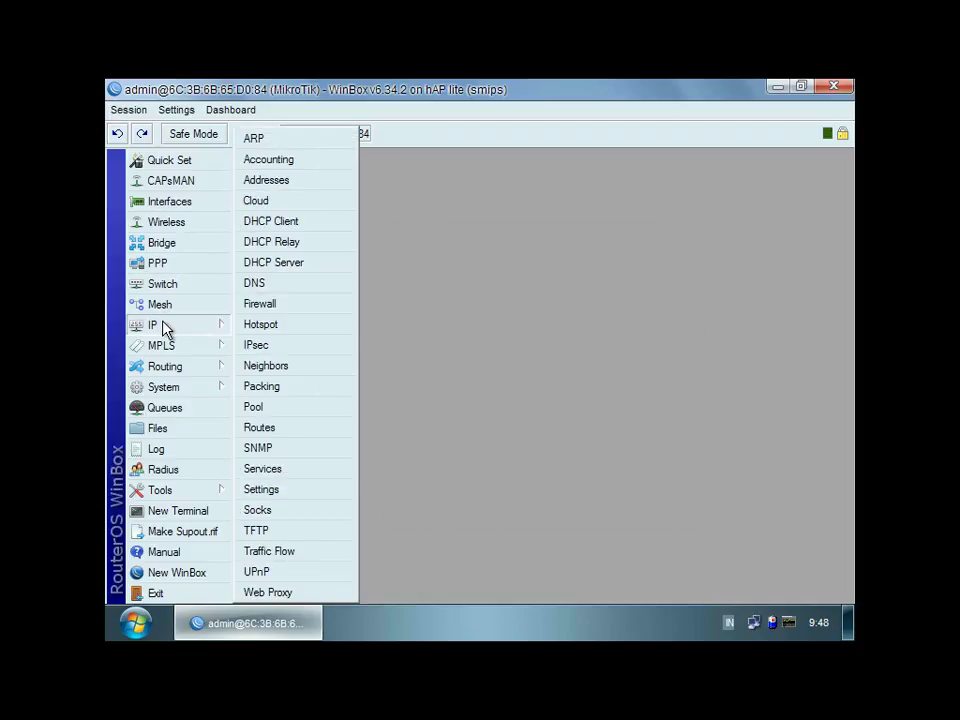
left_click(262, 305)
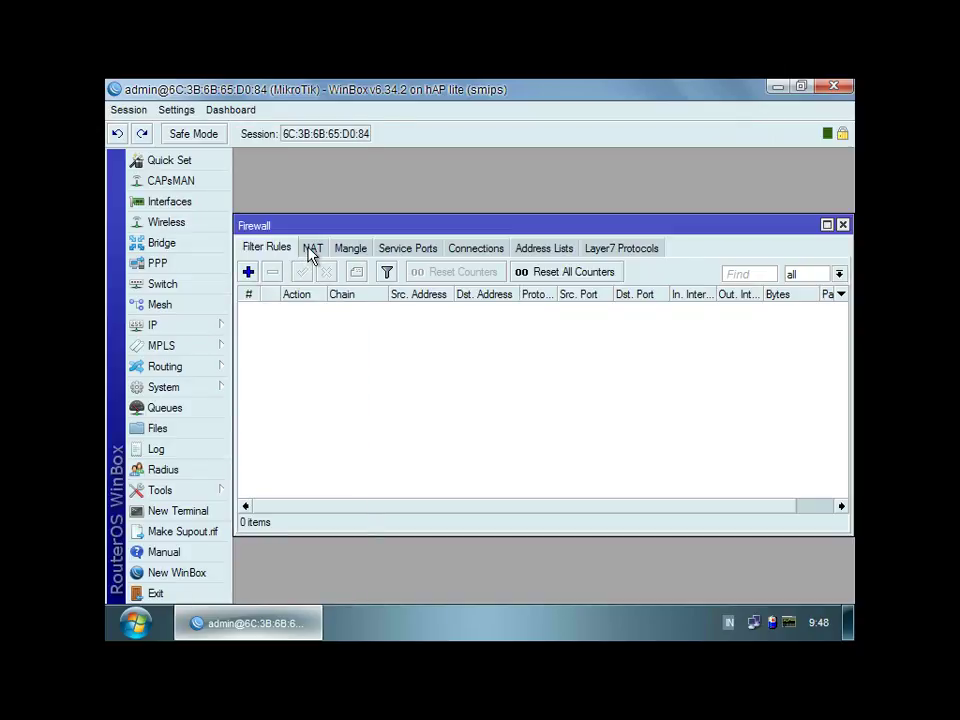
left_click(311, 253)
left_click(249, 273)
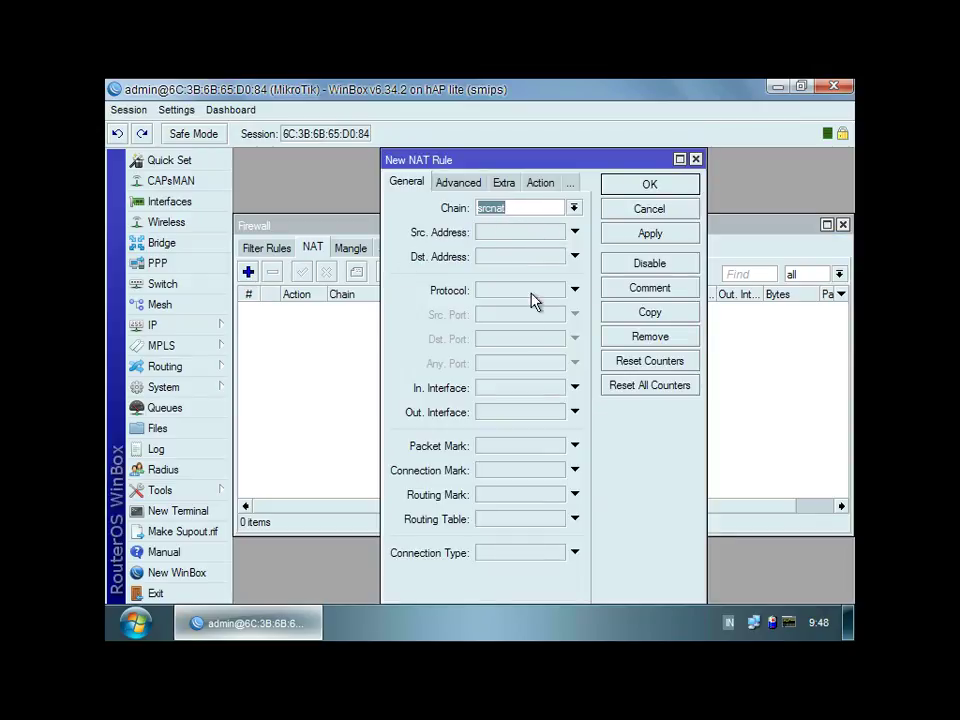
left_click(507, 414)
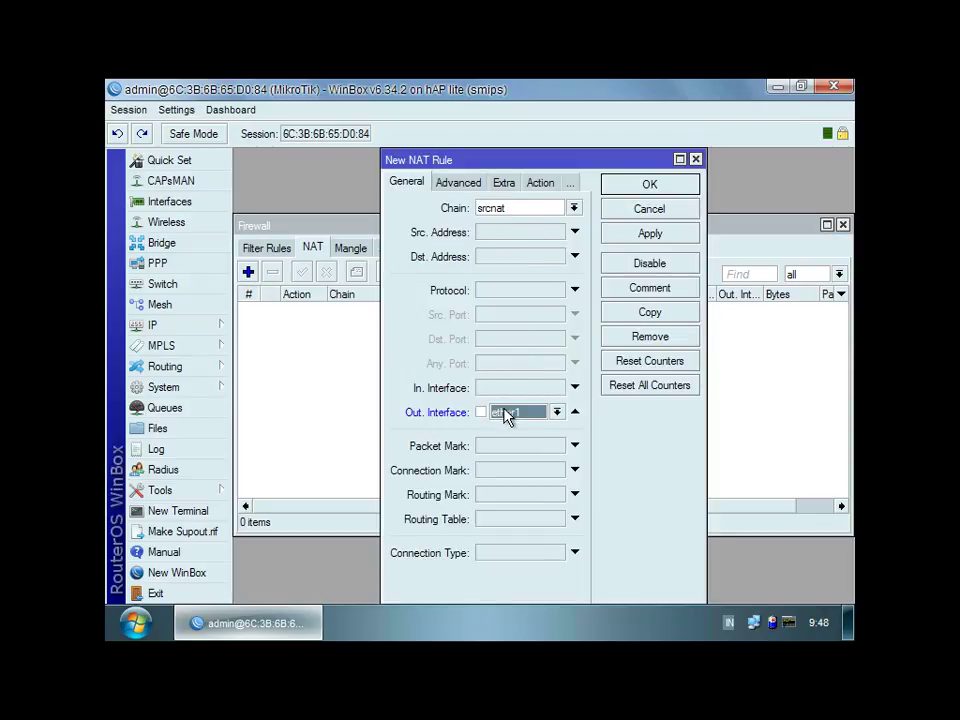
left_click(540, 185)
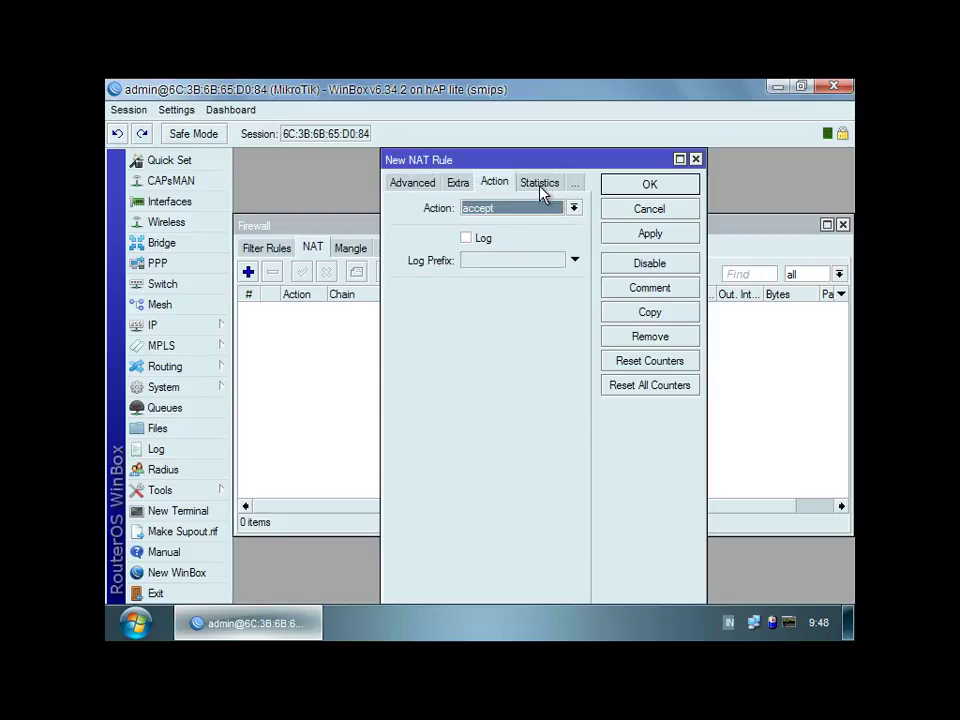
left_click(517, 210)
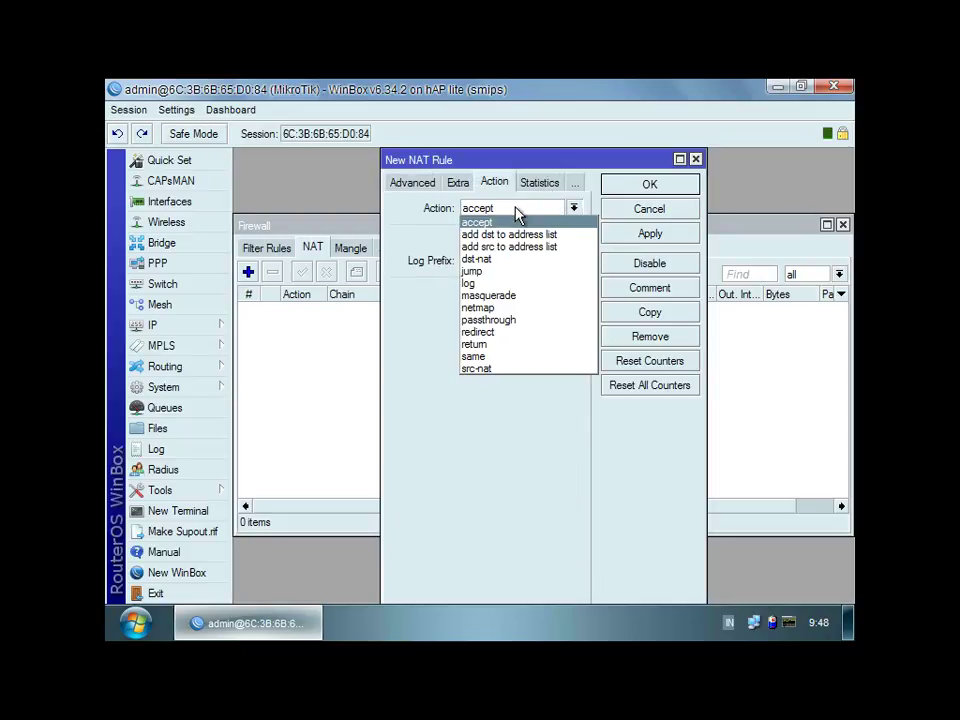
left_click(500, 295)
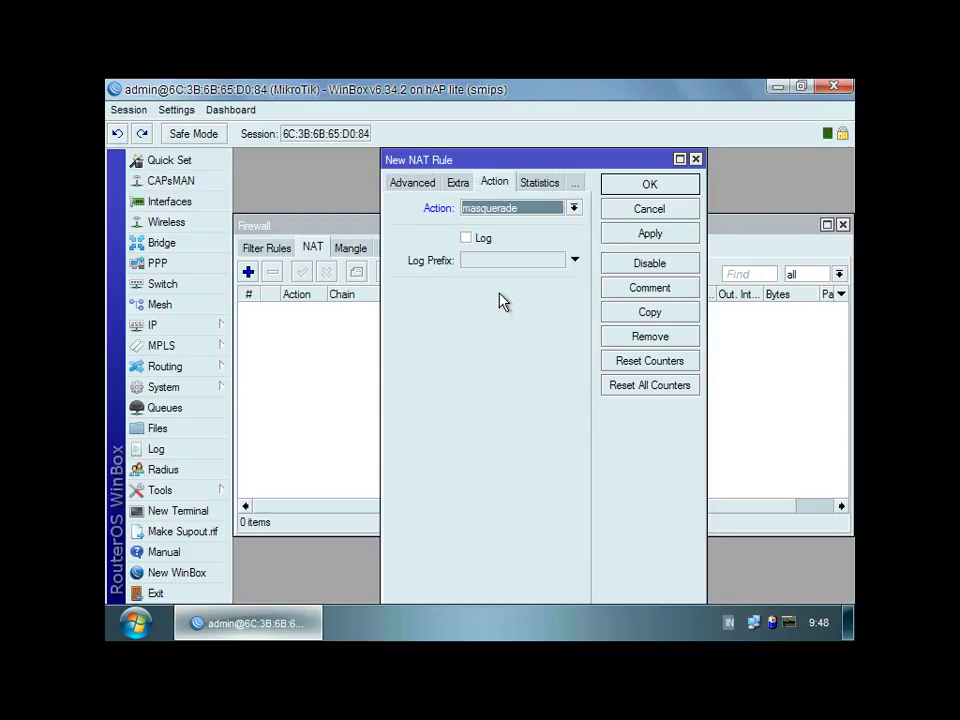
left_click(615, 233)
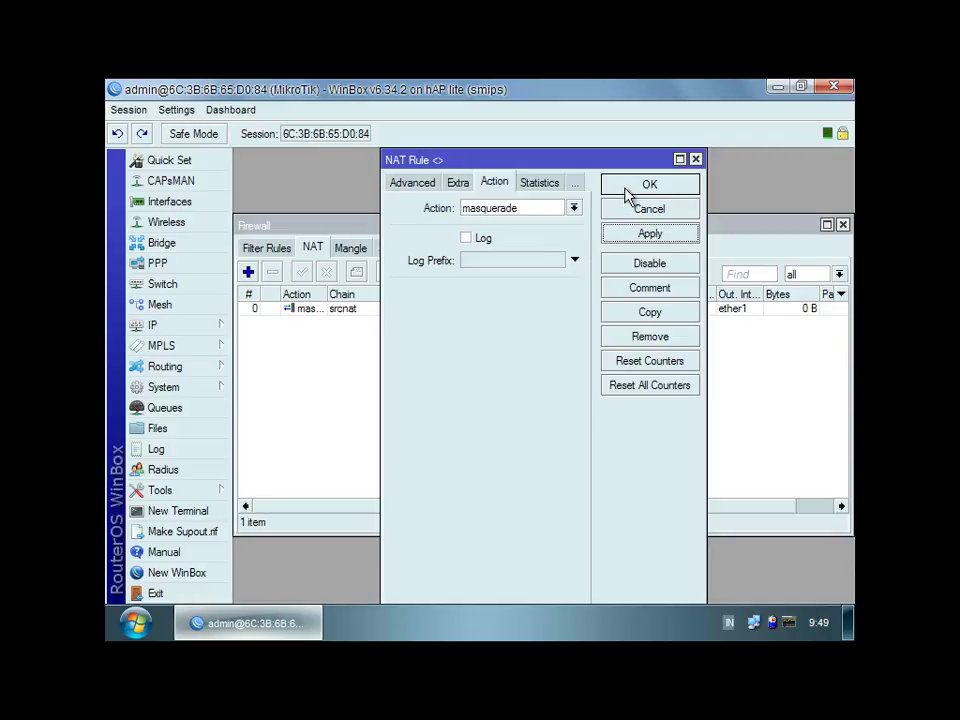
left_click(628, 190)
Step: Add the Layer7 protocol blokir_youtube with regexp ^.+(youtube.com).*
left_click(595, 250)
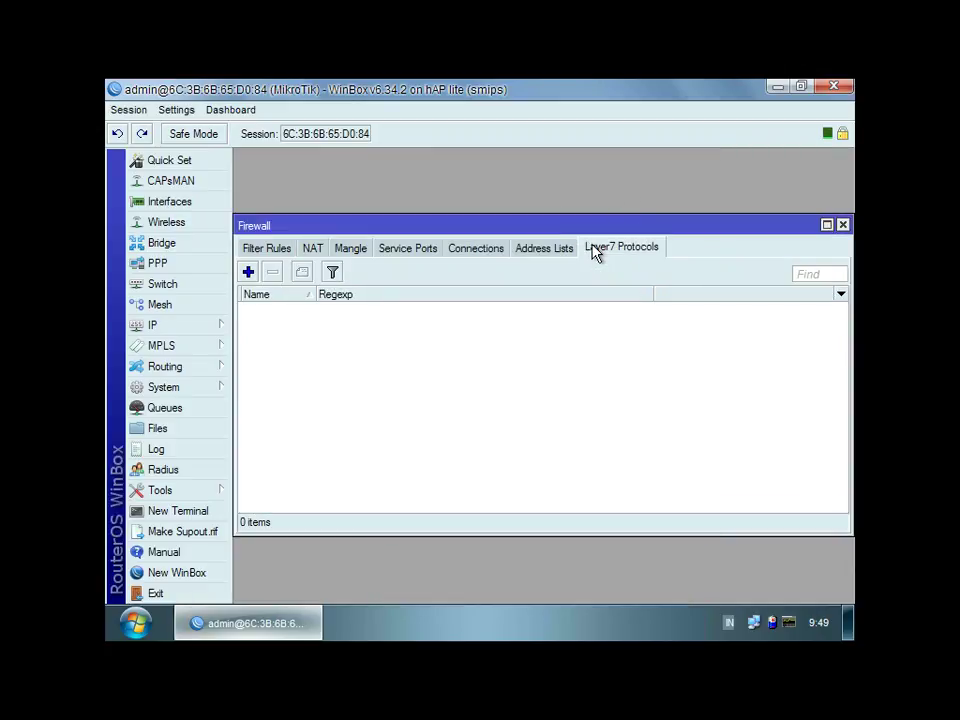
left_click(248, 271)
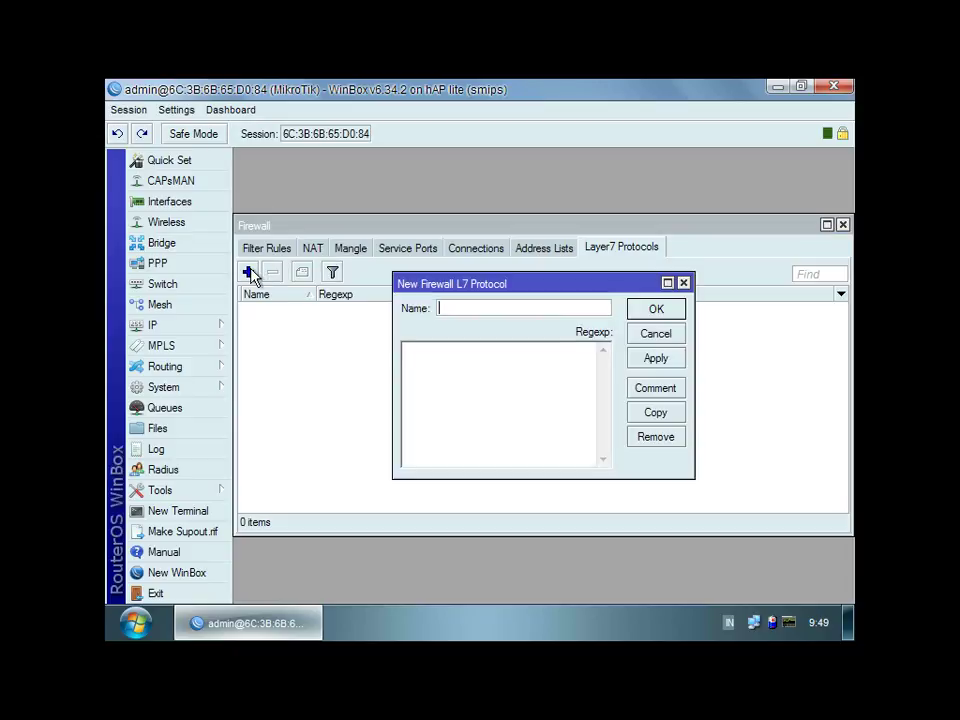
type("blokir_")
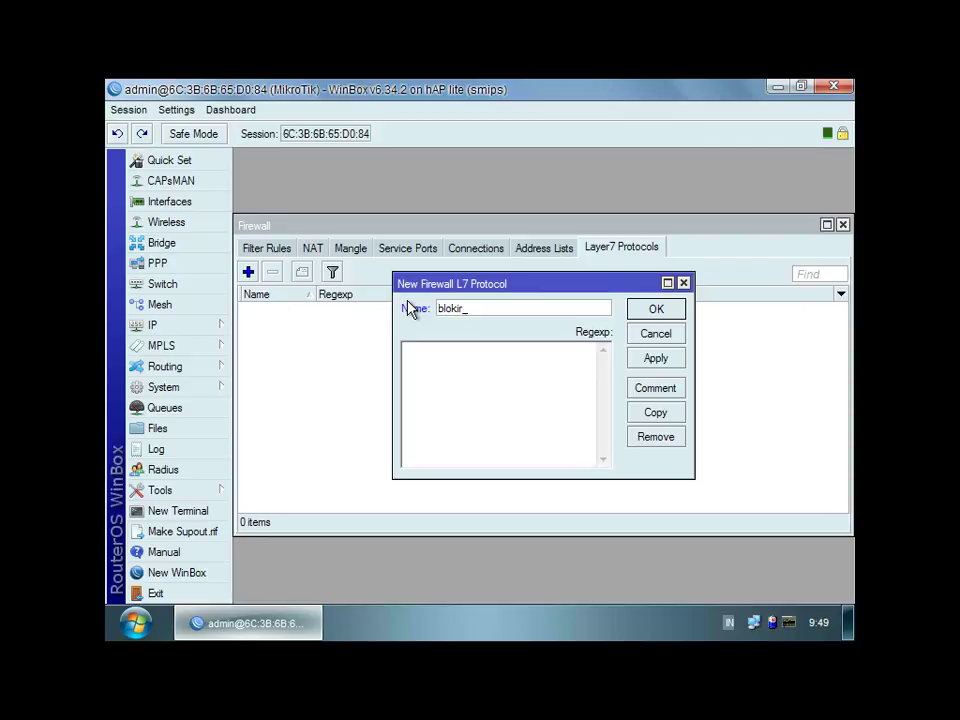
type("youtube")
key("Tab")
type("^.+(.com).*youtube.com")
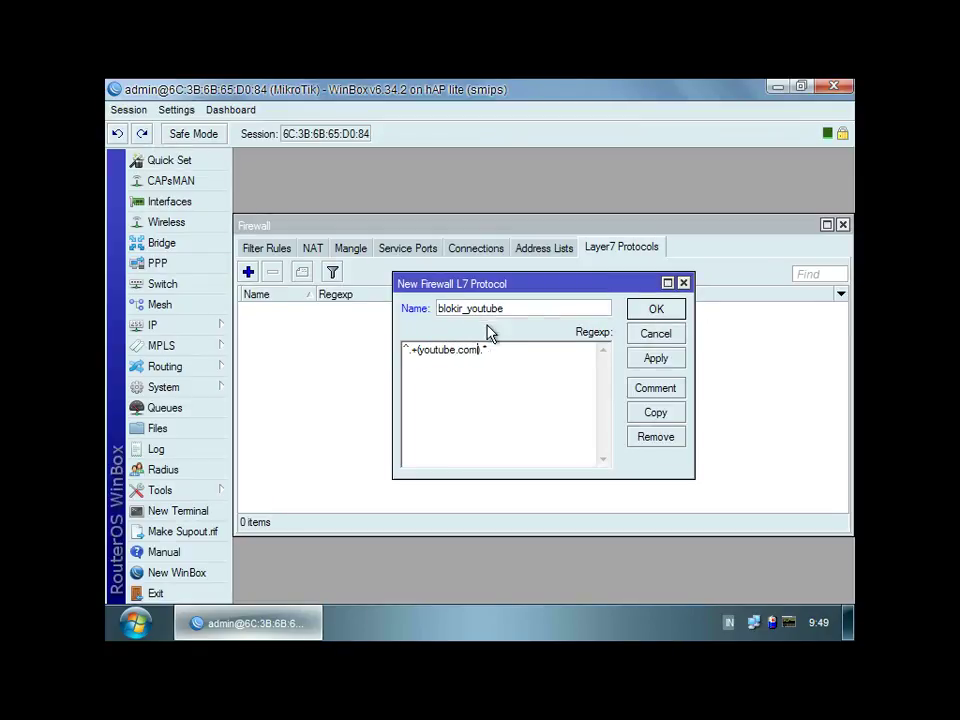
left_click_drag(445, 360, 399, 364)
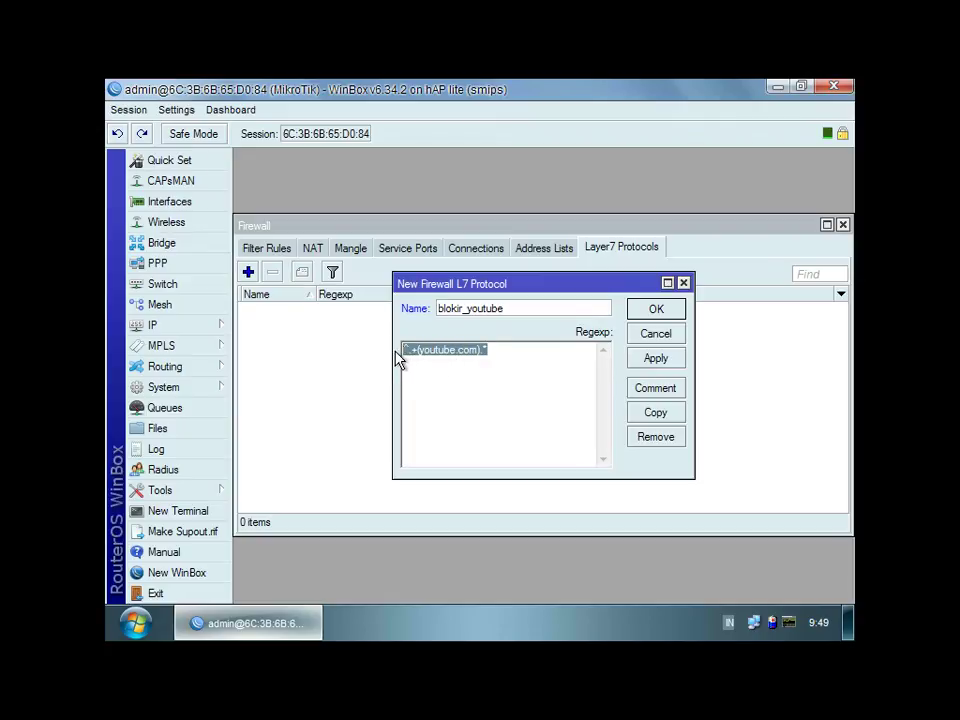
left_click(648, 362)
left_click(658, 311)
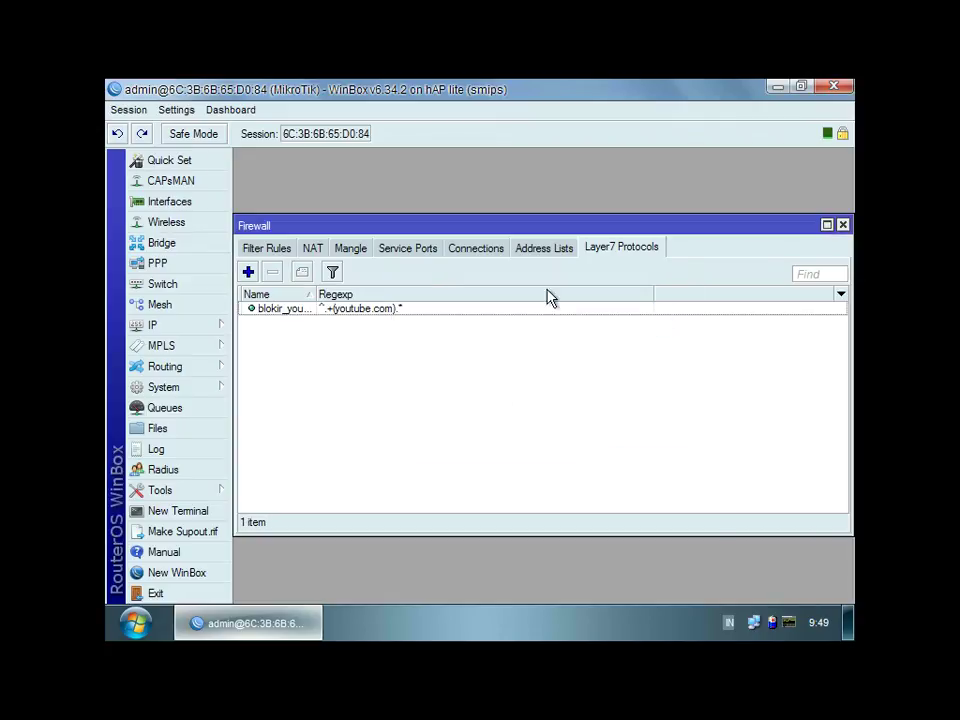
Step: Build a forward filter rule with a 192.168. source, Layer7 blokir_youtube and action drop
left_click(270, 249)
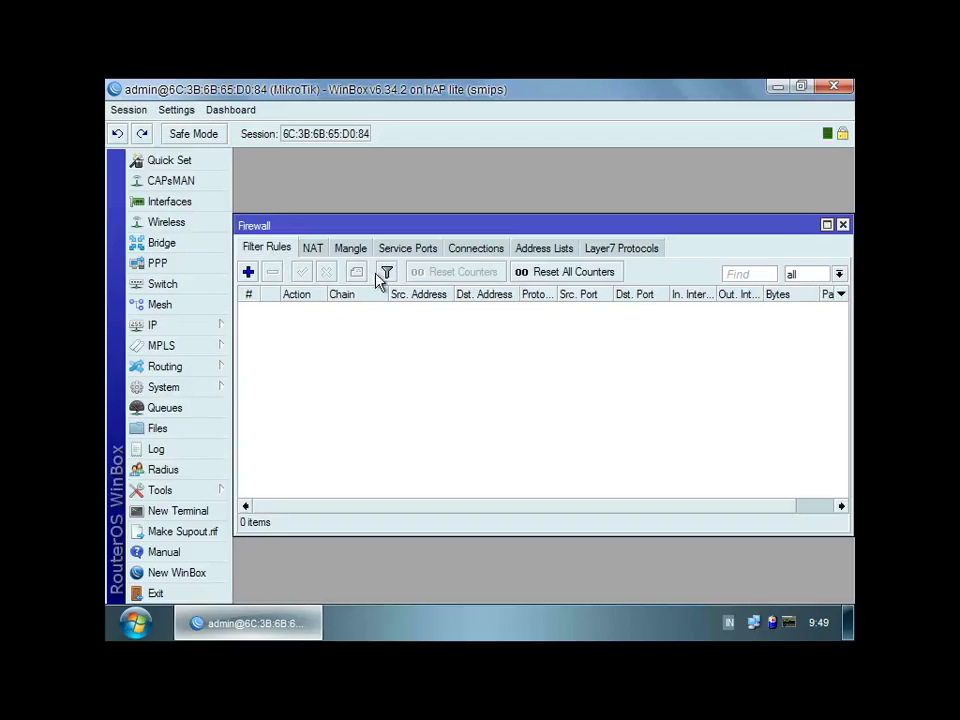
left_click(249, 272)
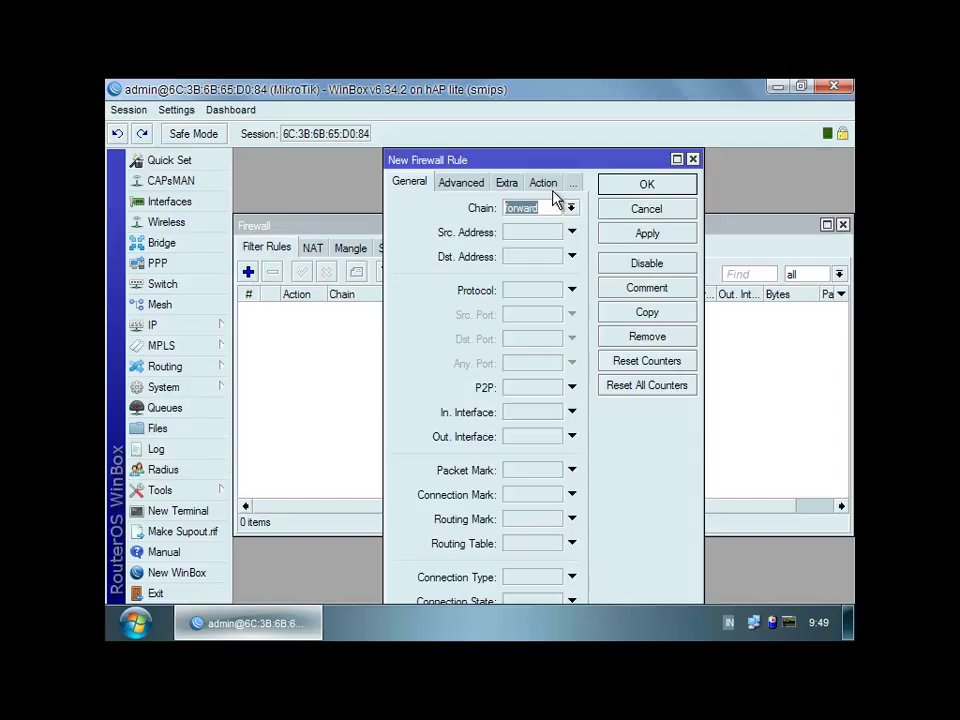
left_click(534, 228)
type("192.168.100.1/24")
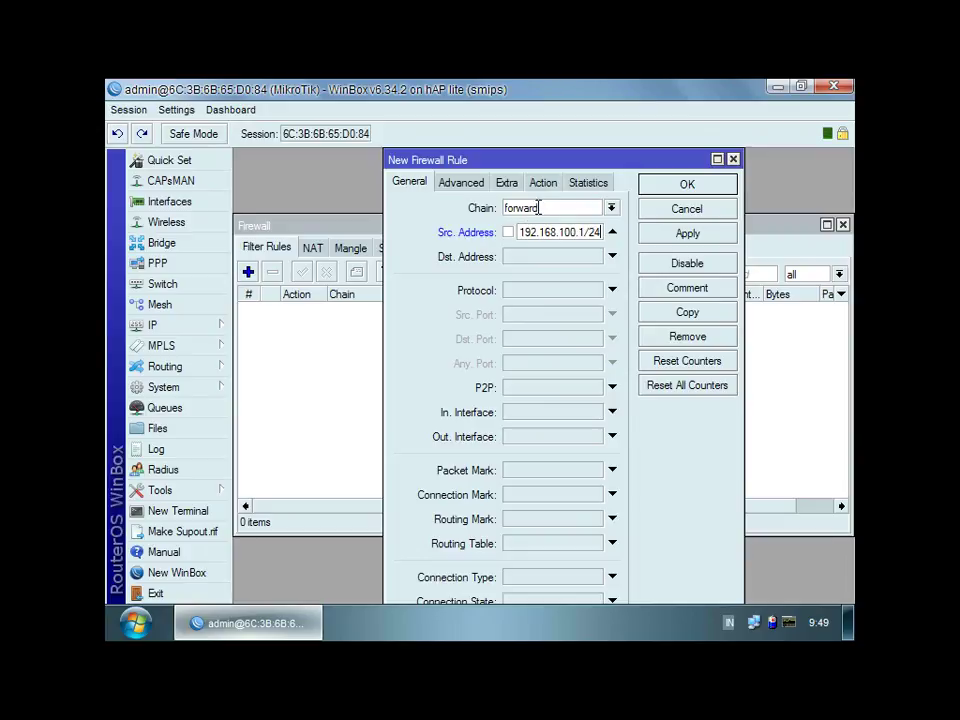
left_click(448, 183)
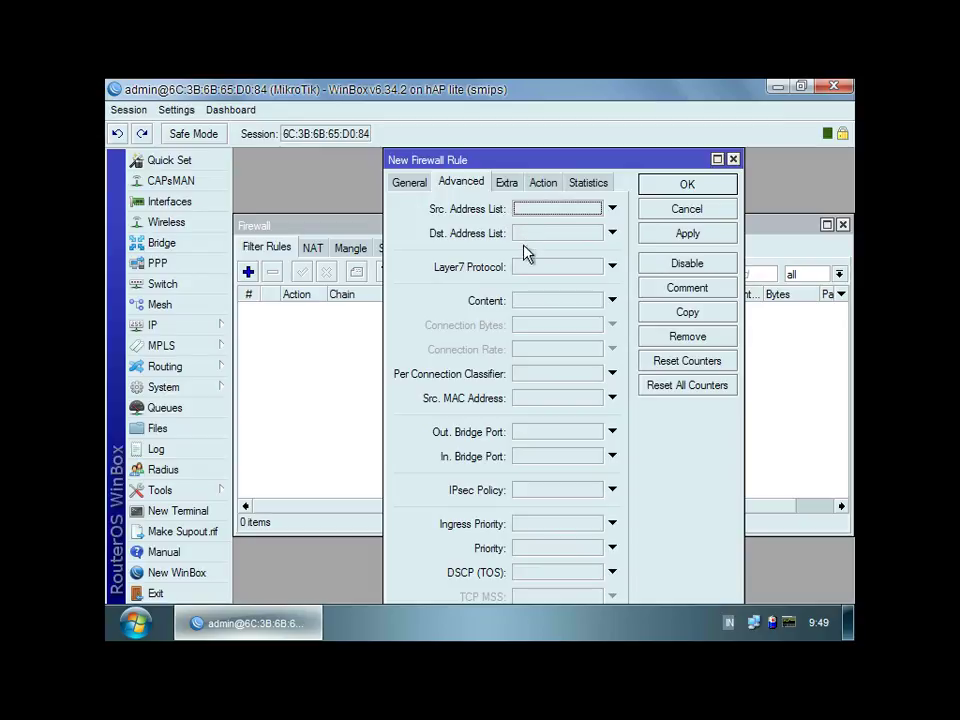
left_click(525, 270)
left_click(545, 183)
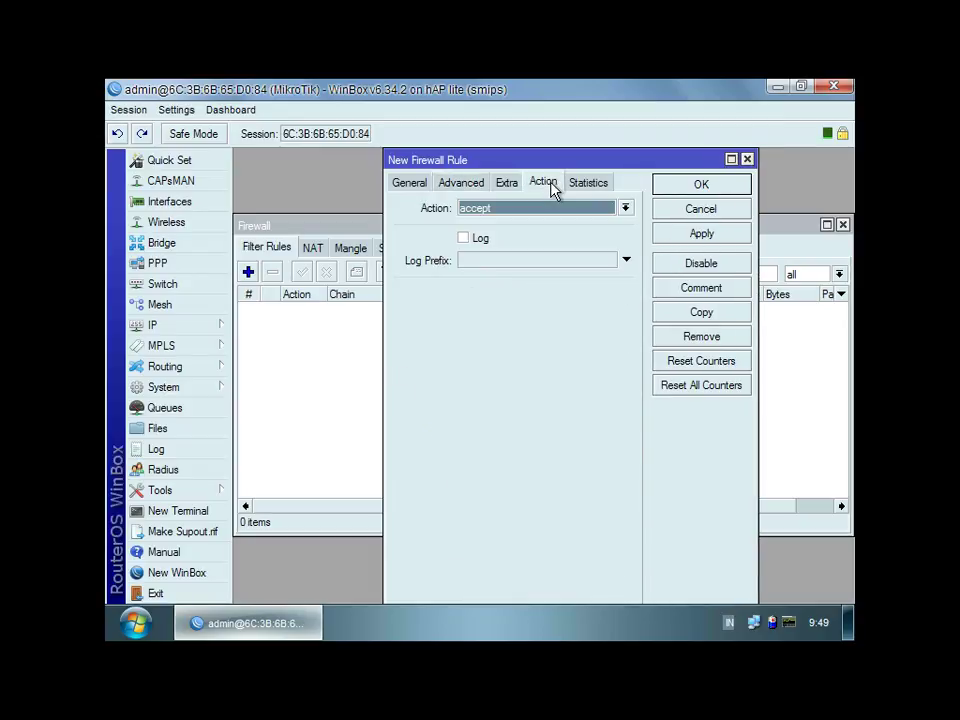
left_click(548, 208)
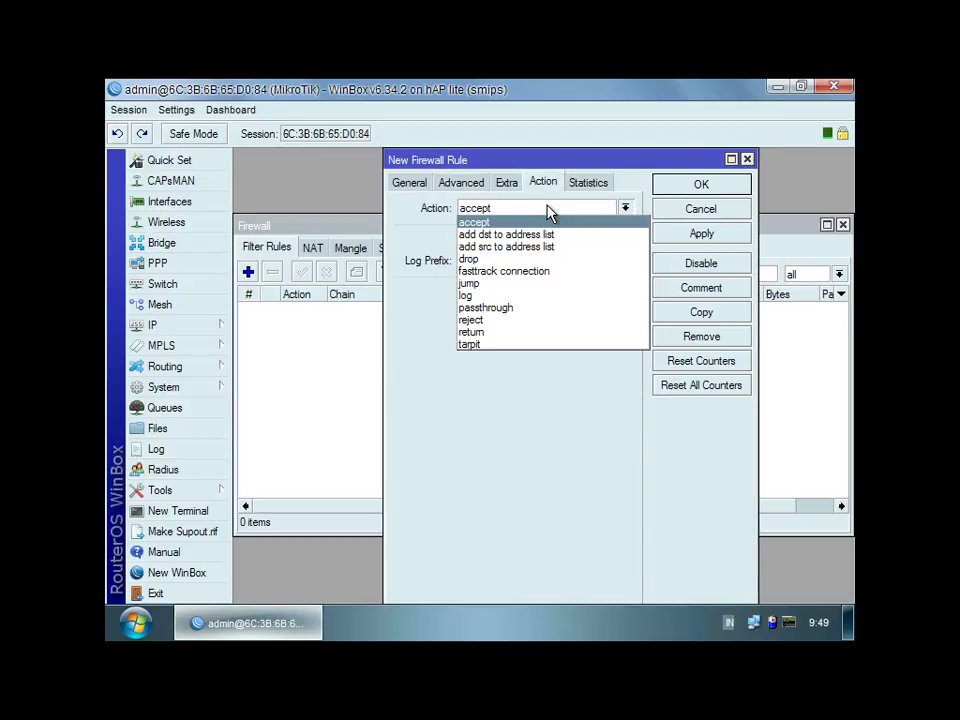
left_click(513, 260)
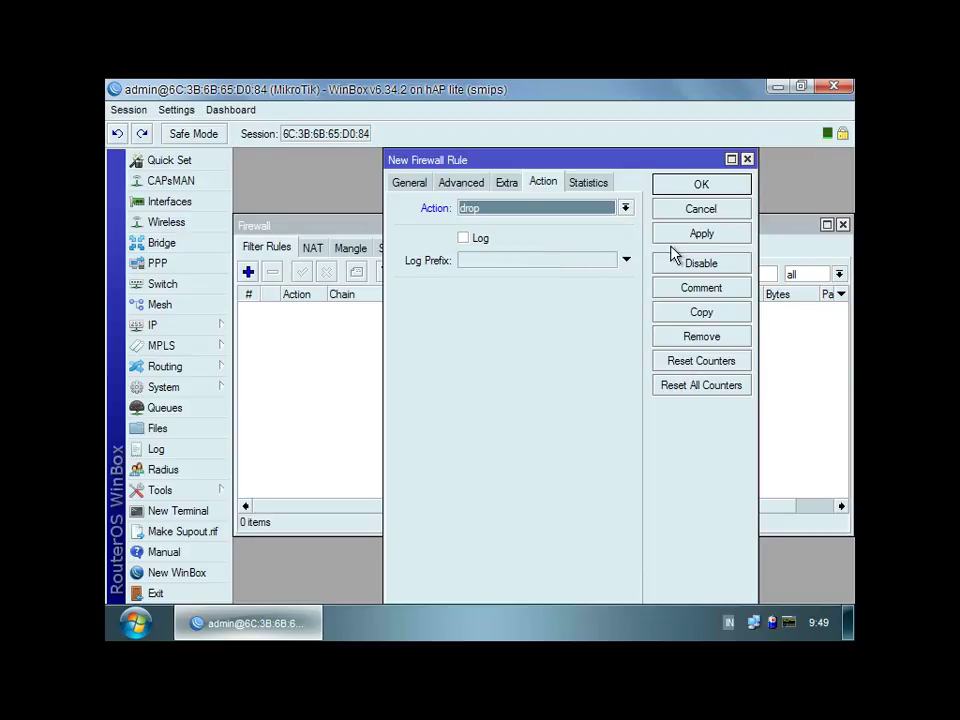
left_click(699, 232)
Step: Correct the source address to 192.168.100.0/24, save the rule and close Firewall
left_click(550, 370)
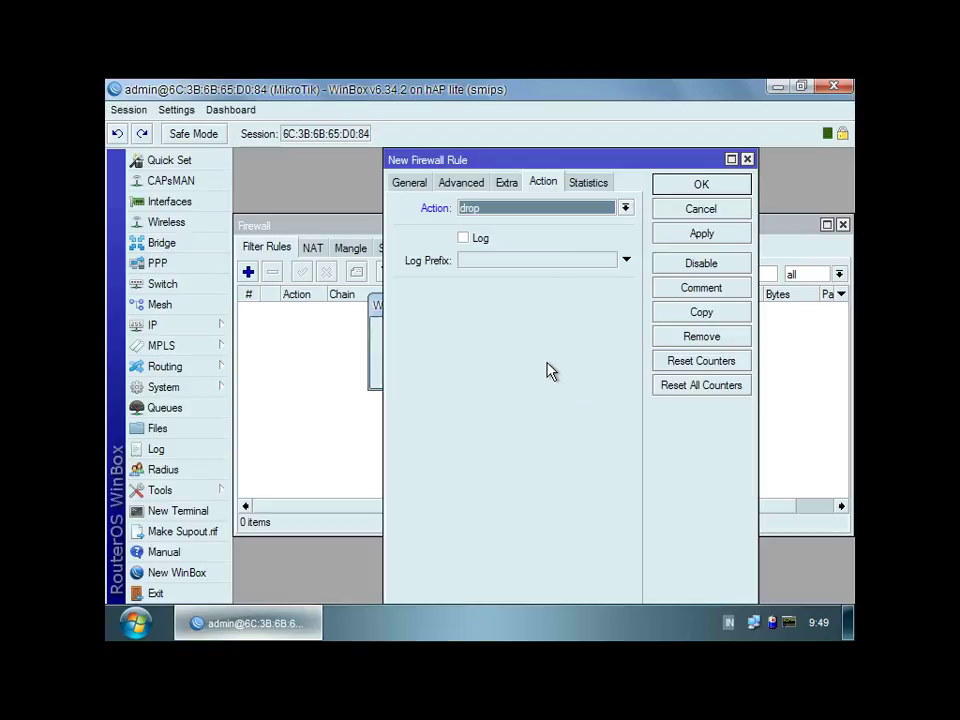
left_click(418, 184)
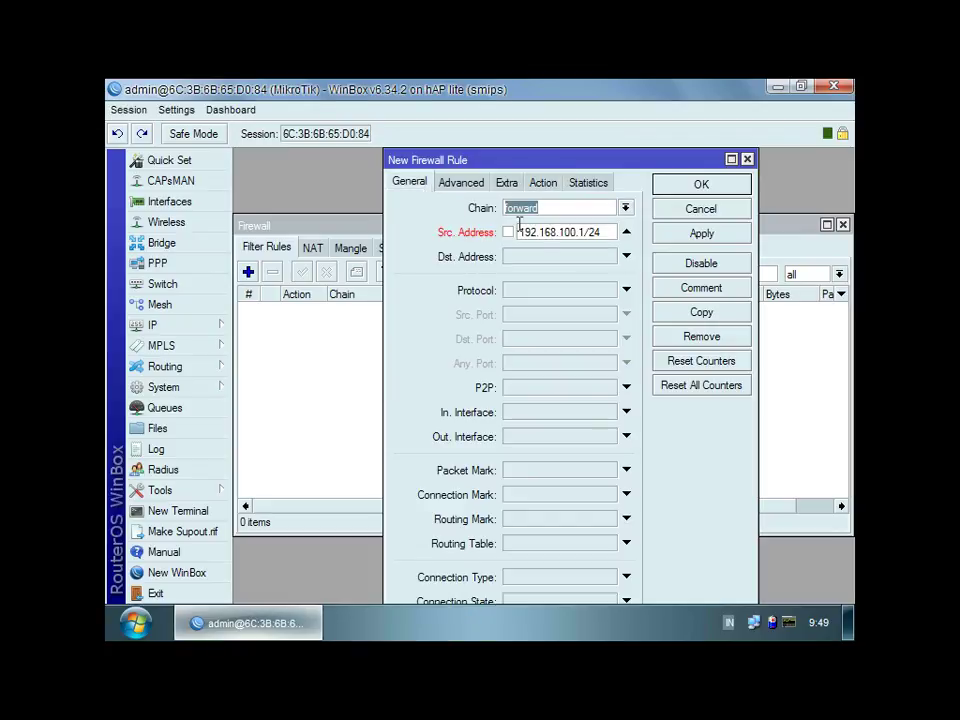
left_click(588, 232)
key("BackSpace")
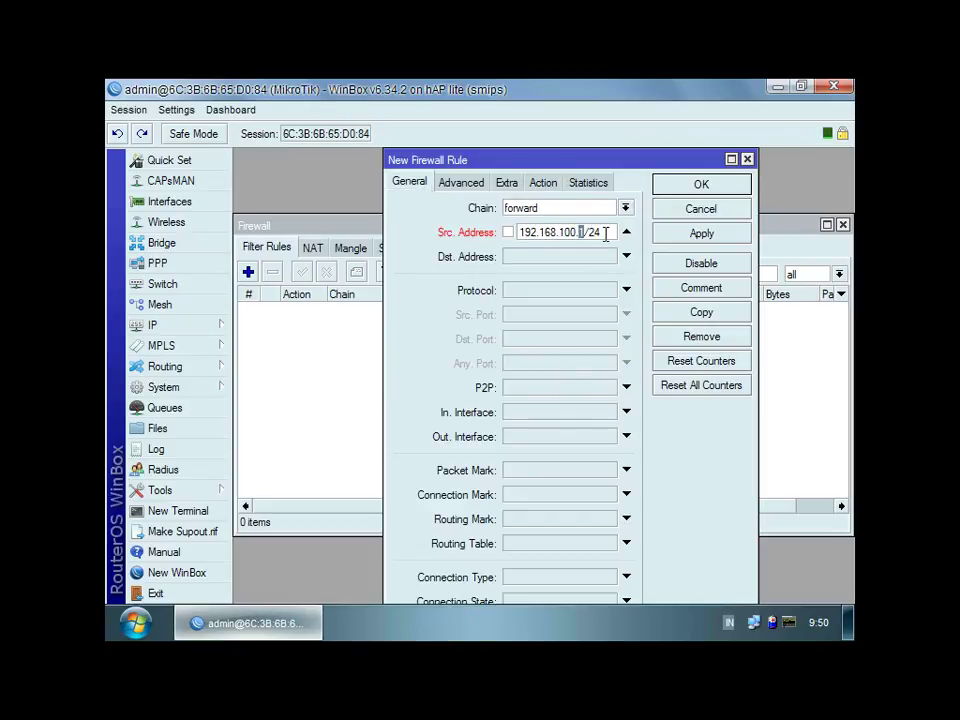
type("0")
left_click(543, 183)
left_click(664, 235)
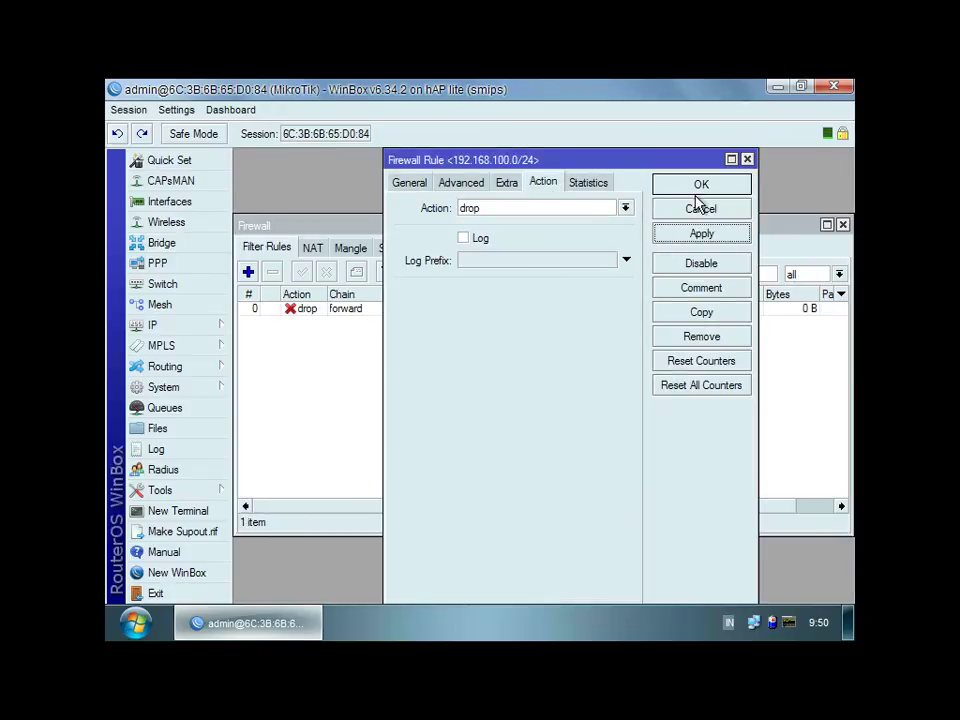
left_click(701, 185)
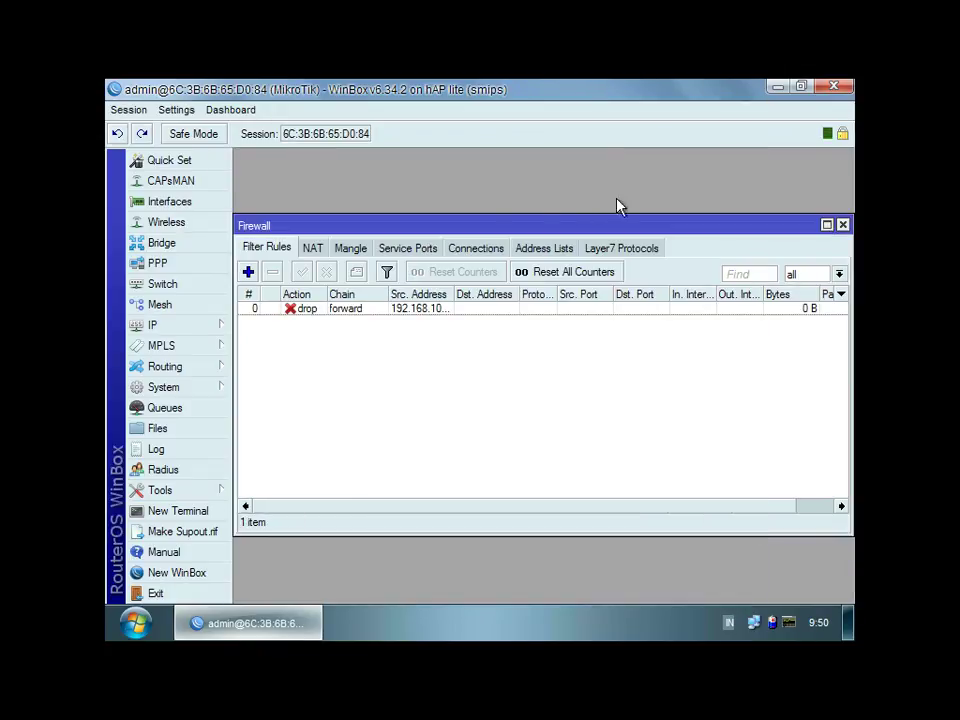
left_click(843, 225)
Step: Start Hotspot Setup on wlan1 and accept the local network address with masquerading
left_click(147, 324)
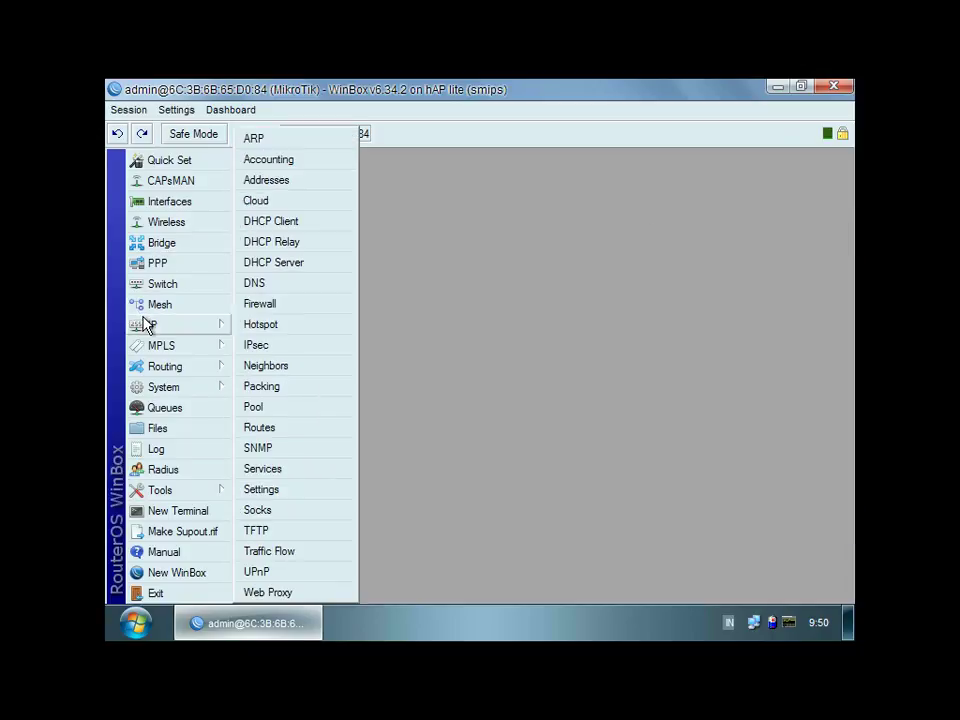
left_click(264, 333)
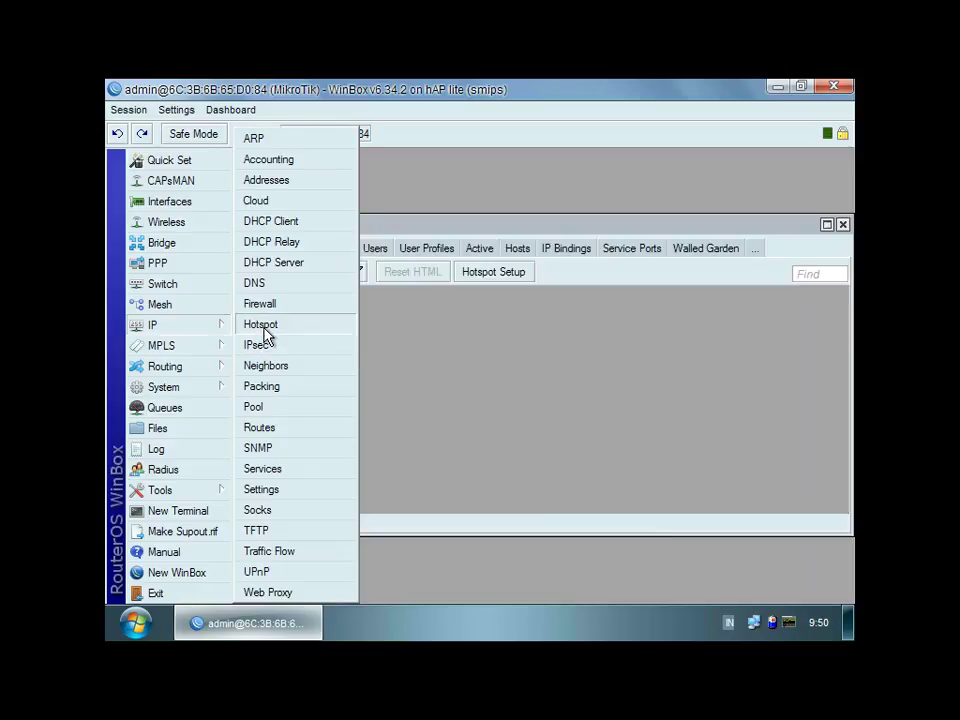
left_click(467, 278)
left_click(546, 360)
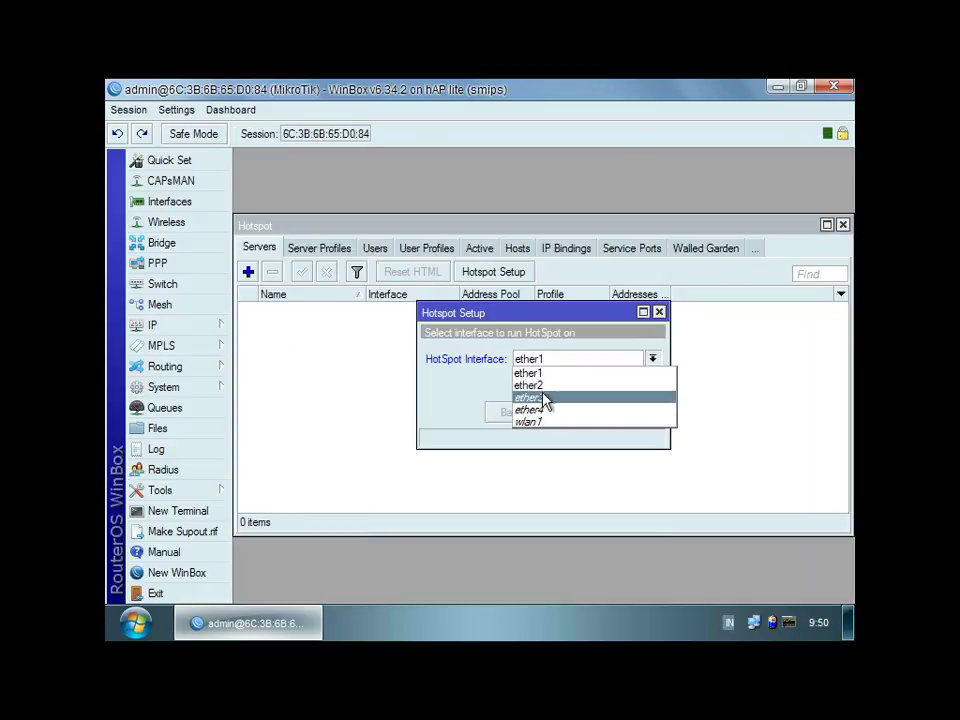
left_click(546, 422)
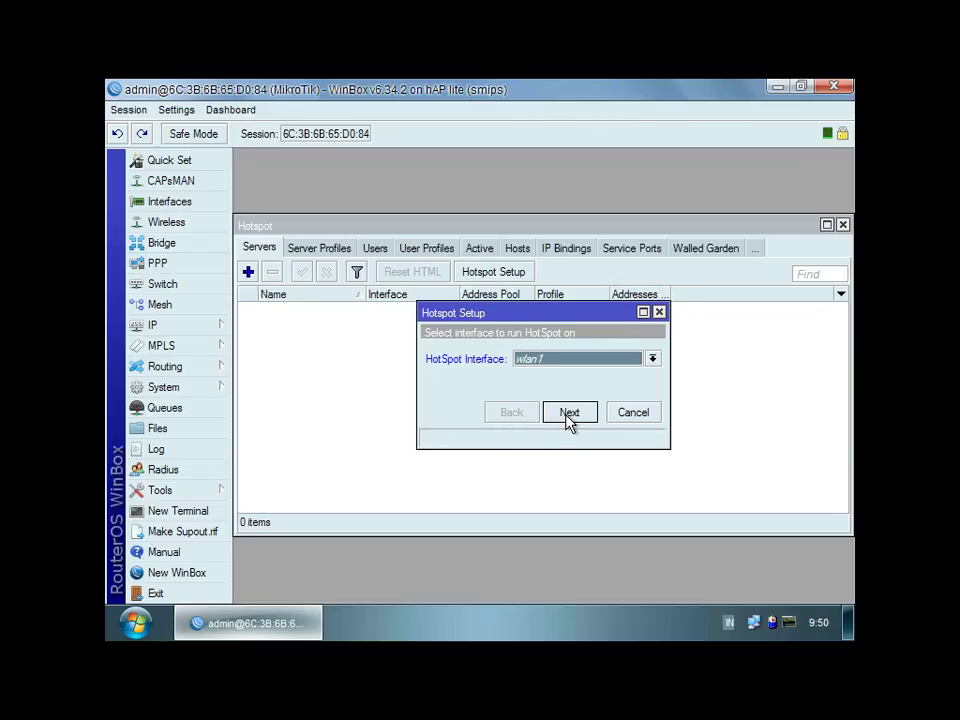
left_click(569, 413)
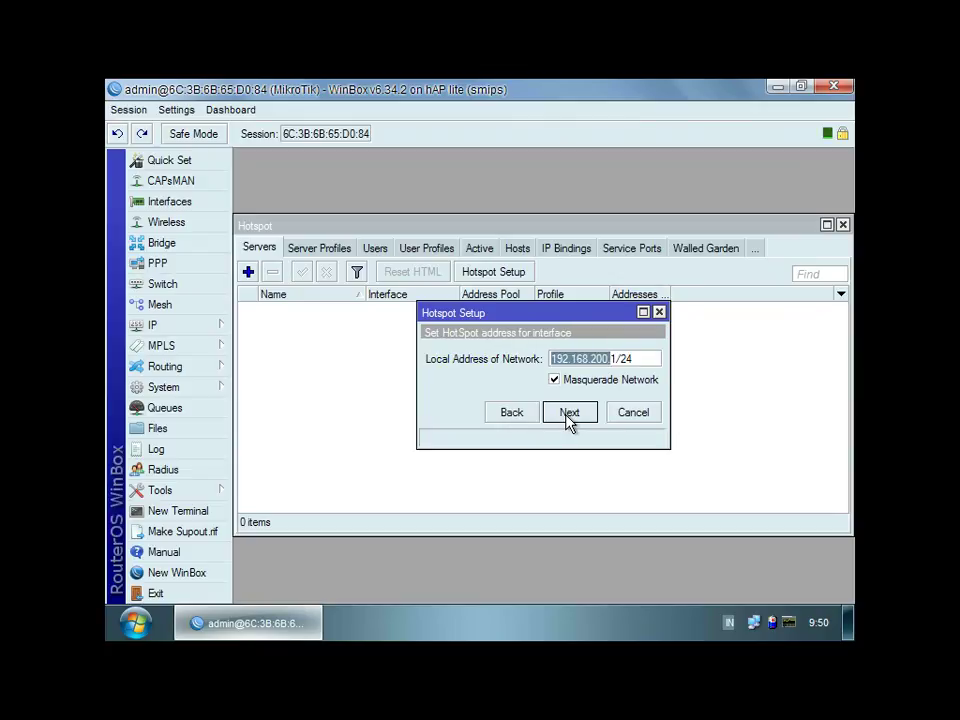
left_click(569, 418)
Step: End the hotspot pool at 192.168.200.100, skipping the SSL certificate and SMTP server
left_click(590, 359)
left_click_drag(610, 359, 489, 356)
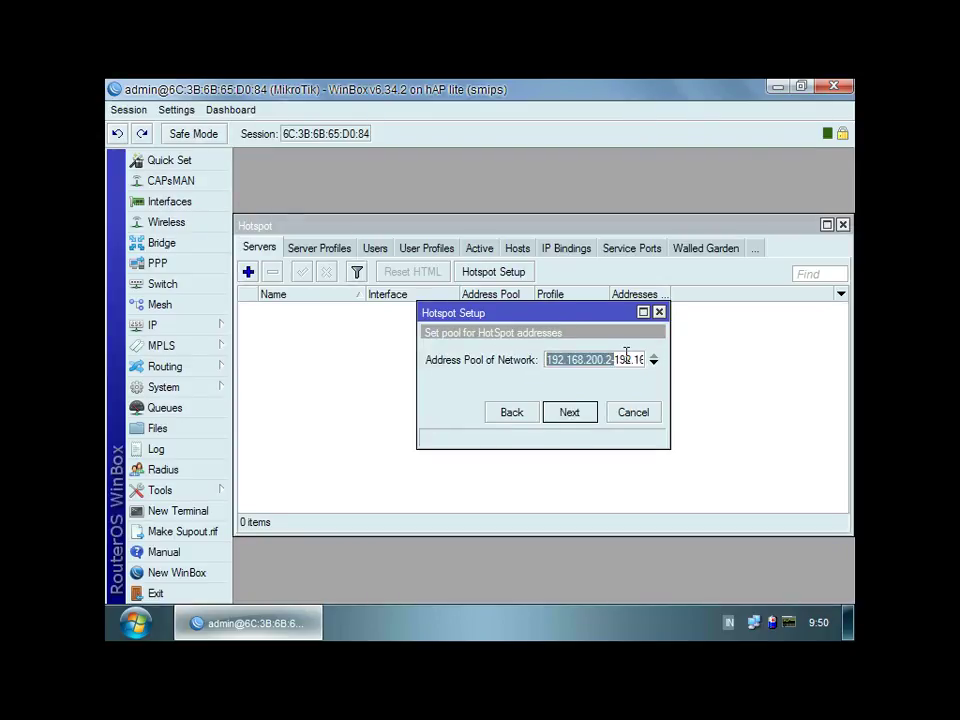
left_click_drag(617, 359, 684, 358)
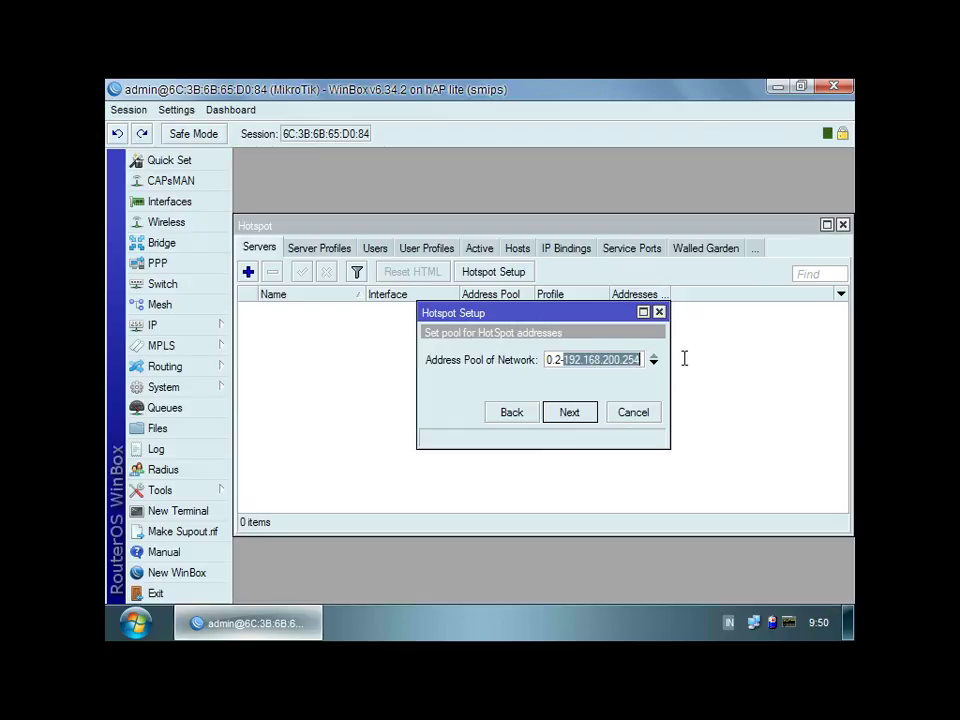
left_click(623, 358)
left_click_drag(623, 358, 682, 364)
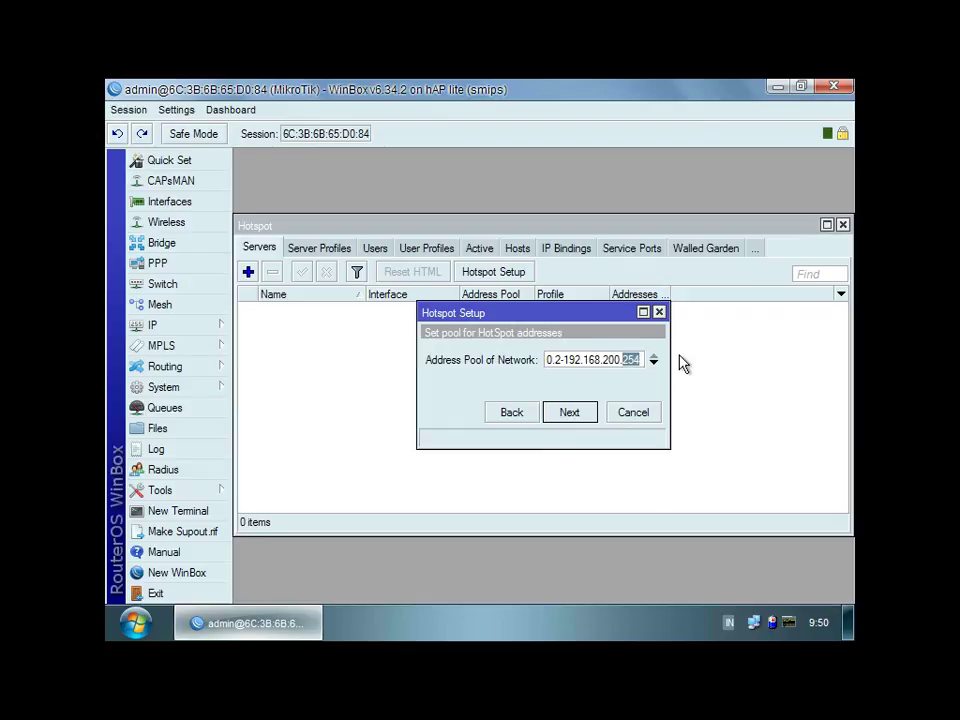
type("100")
left_click(581, 412)
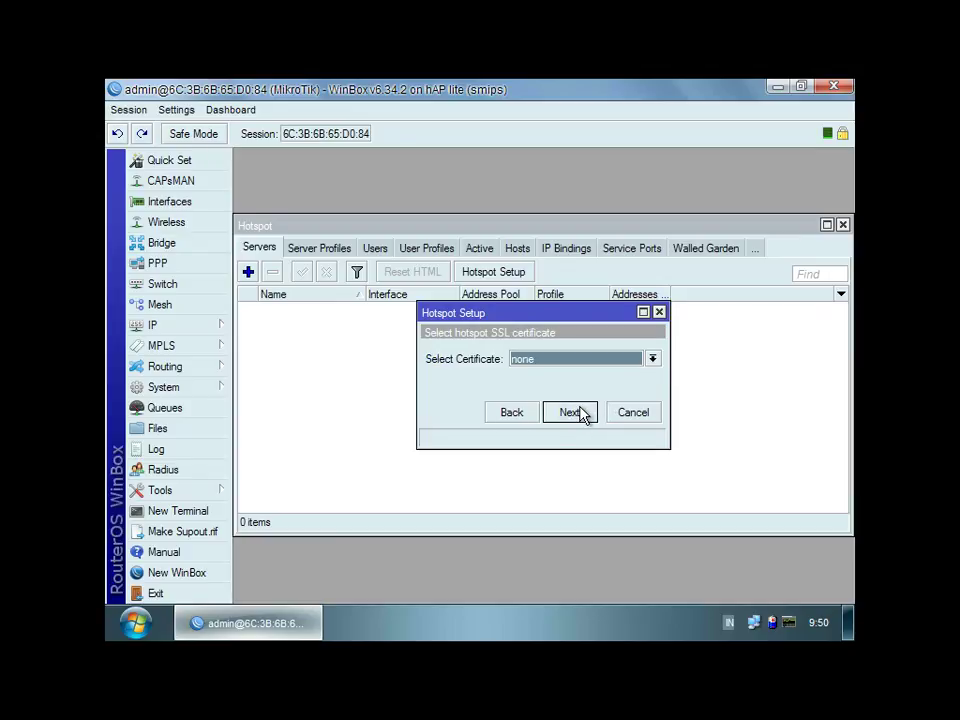
left_click(570, 412)
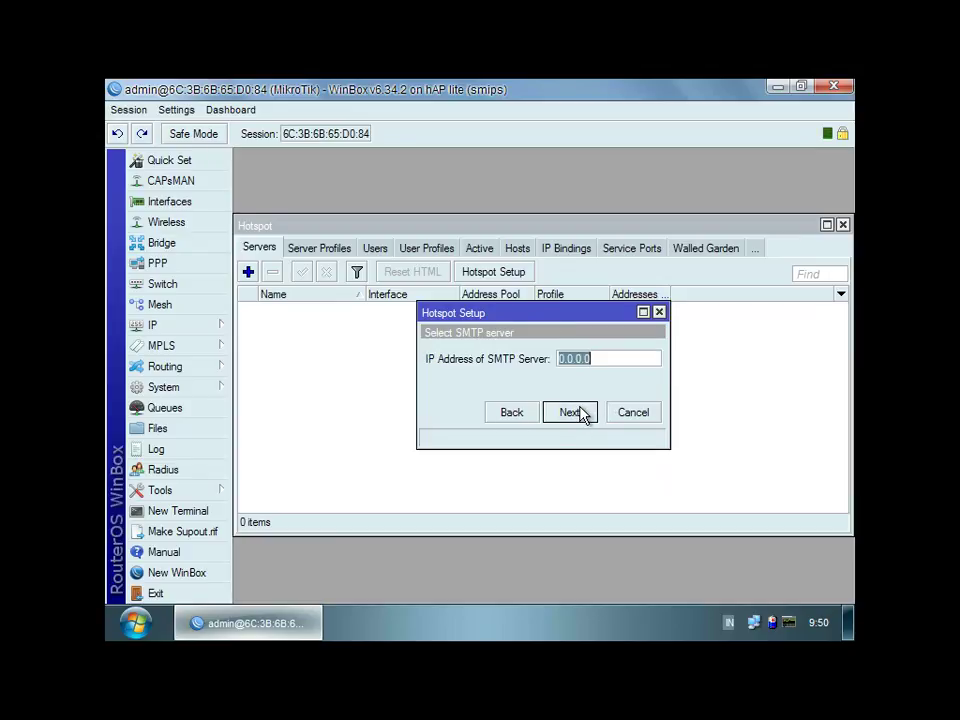
left_click(572, 412)
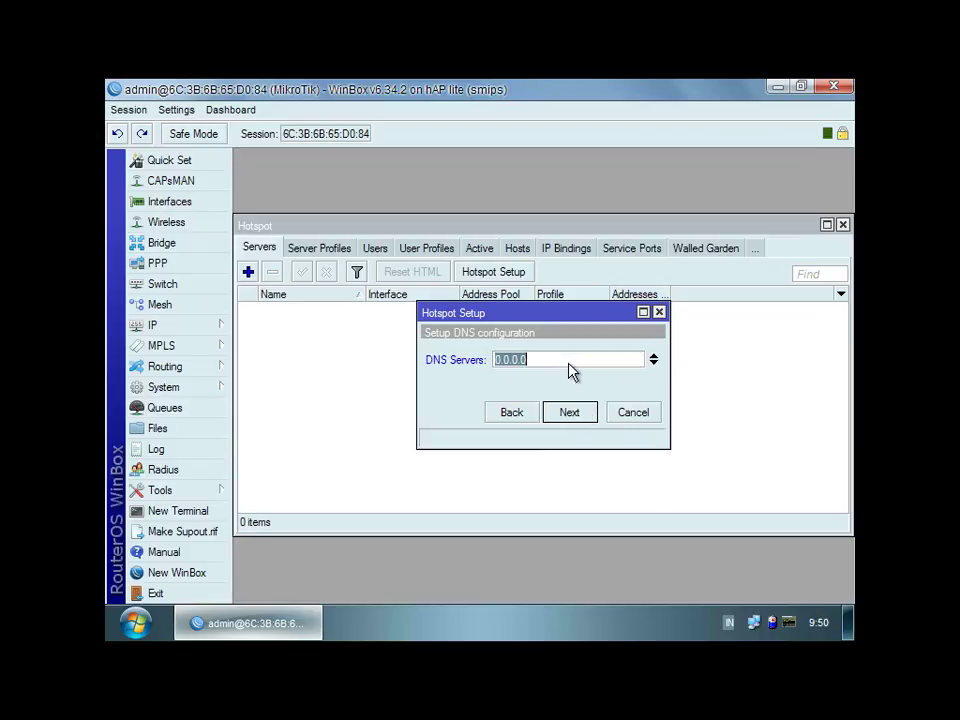
Step: Set DNS servers 8.8.8.8 and 8.8.4.4 and DNS name said.co.id, then finish setup
type("8.8.8.8")
left_click(653, 363)
type("8.8.4.4")
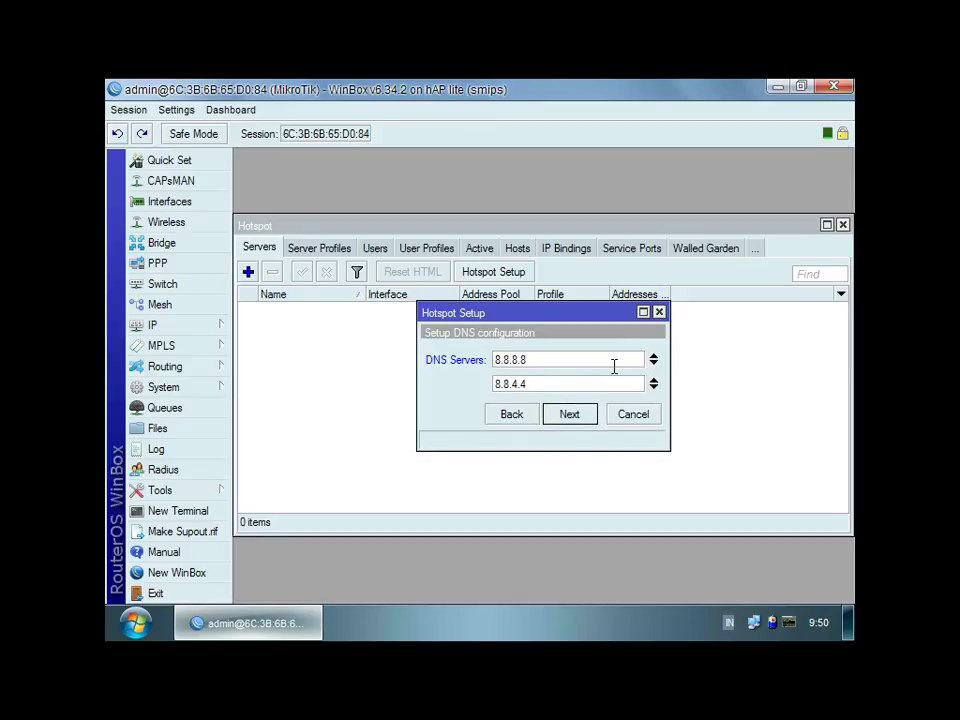
left_click(584, 416)
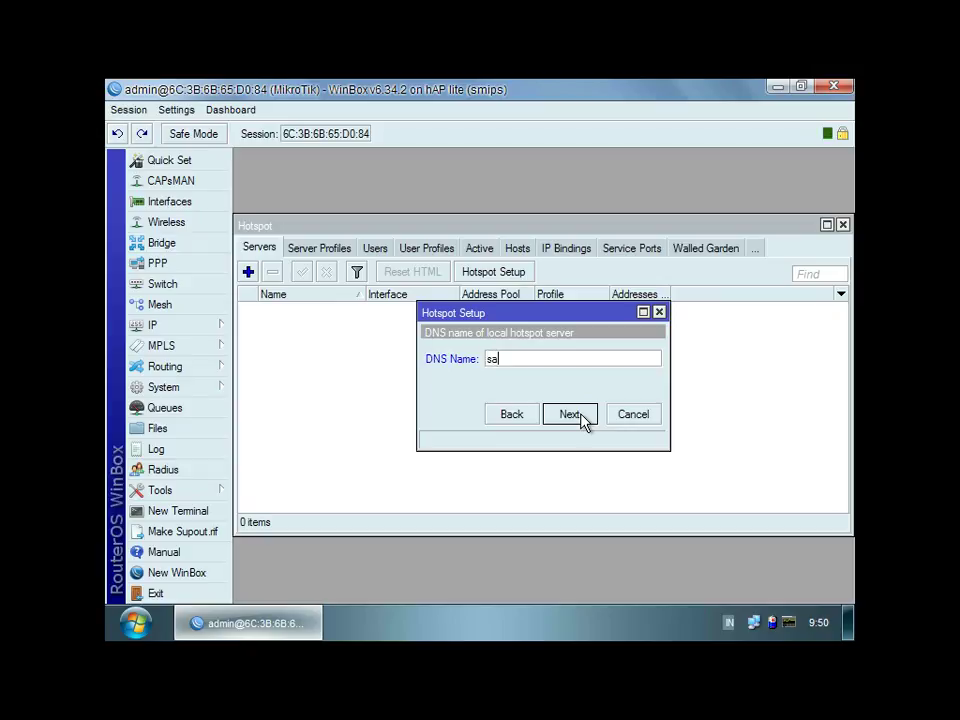
type("said.co.id")
left_click(582, 415)
left_click(582, 415)
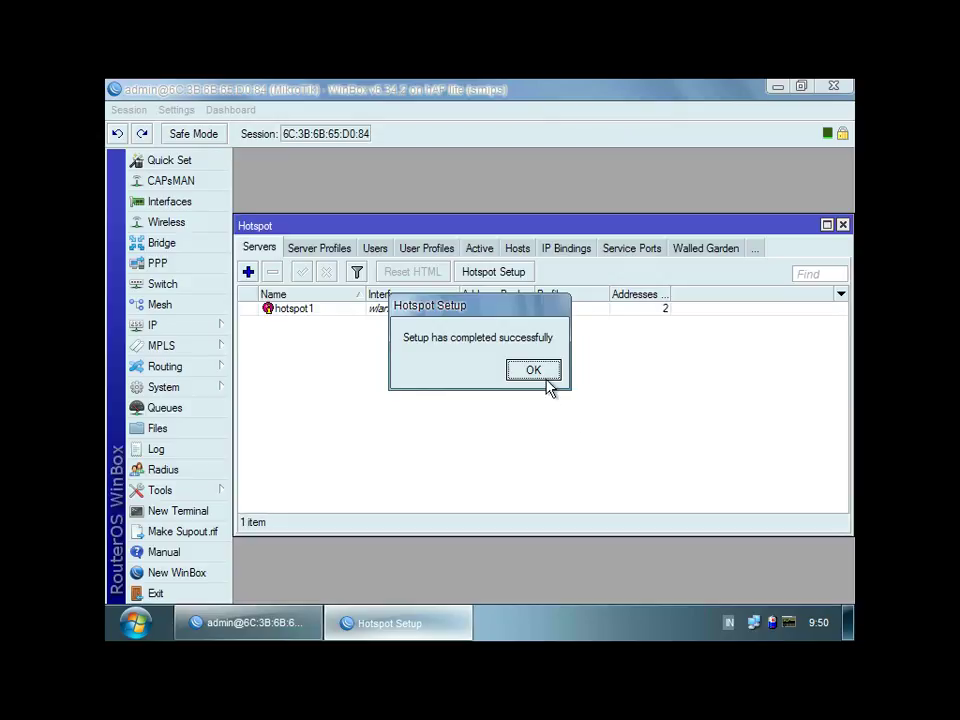
left_click(548, 382)
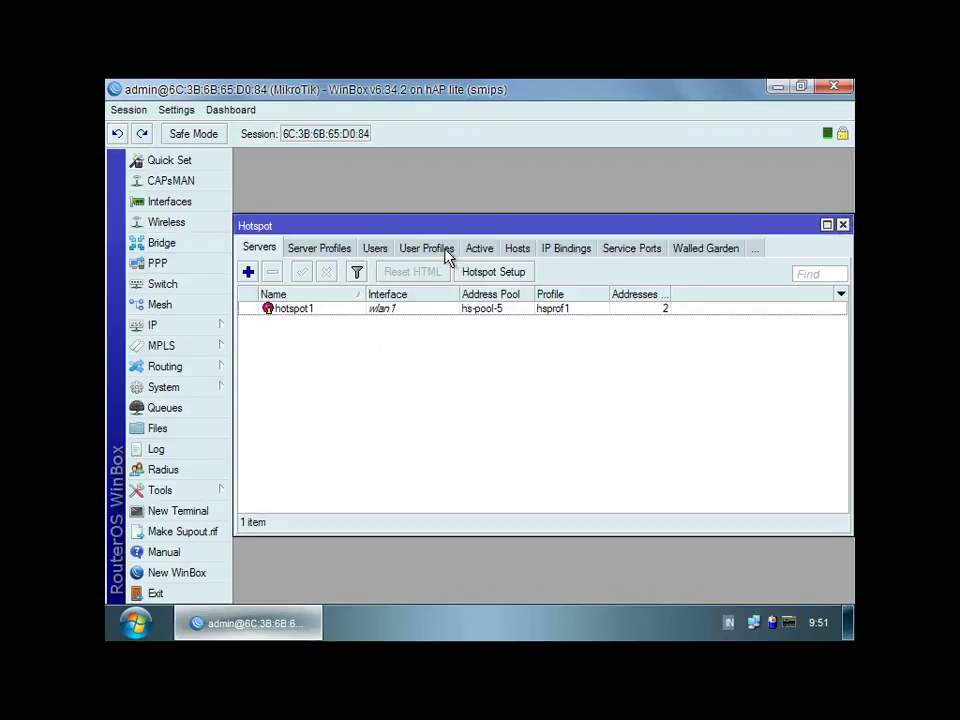
Step: Add the hotspot user profile guru with default settings
left_click(447, 256)
left_click(248, 272)
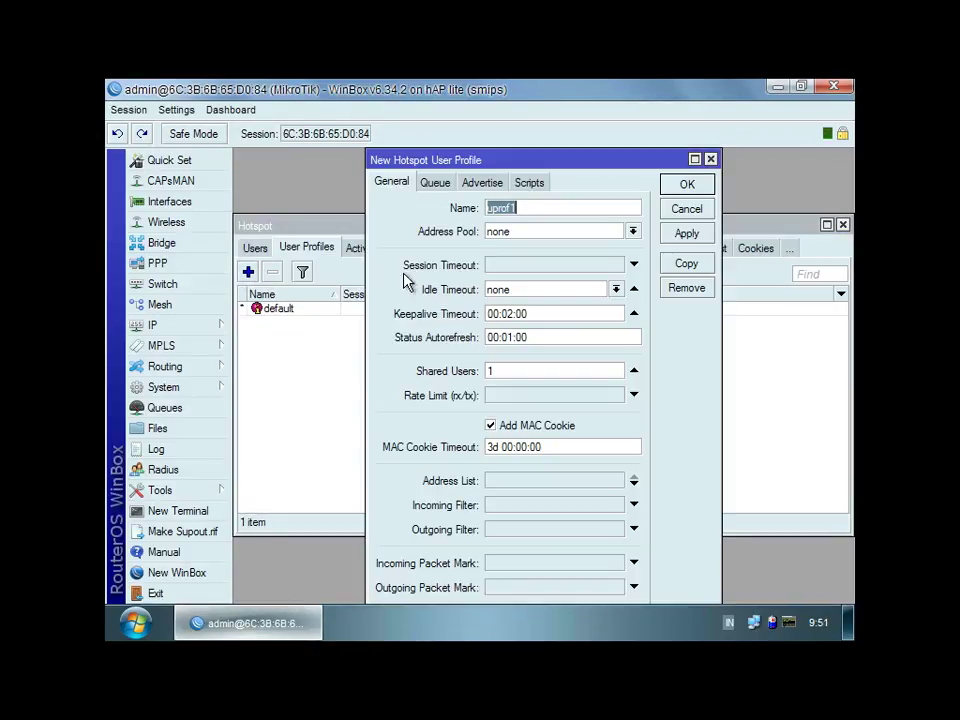
type("gu")
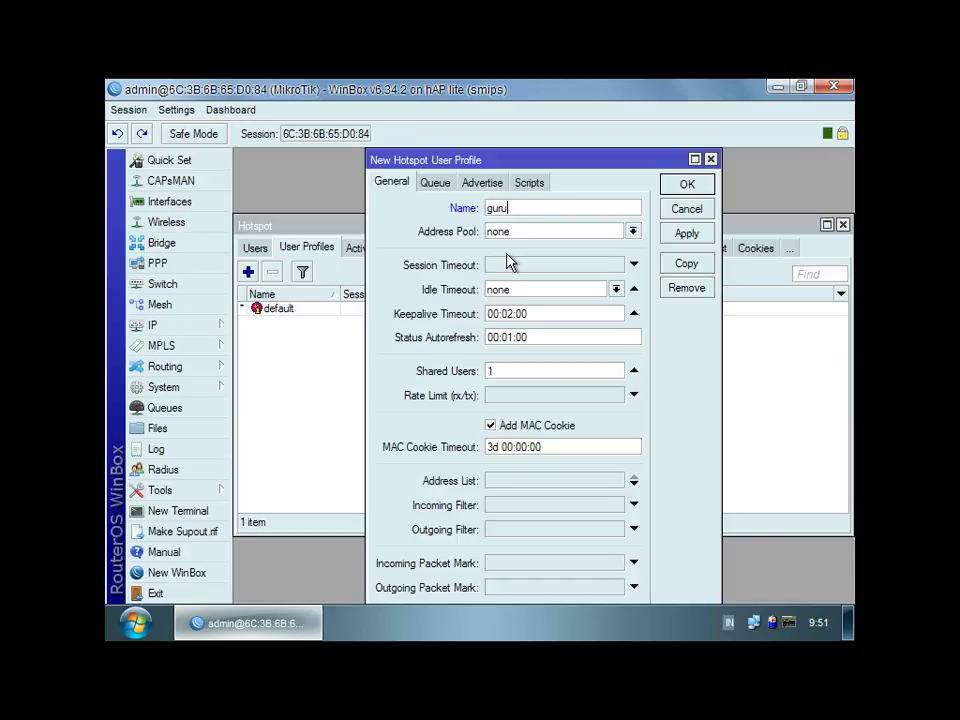
type("ru")
left_click(674, 234)
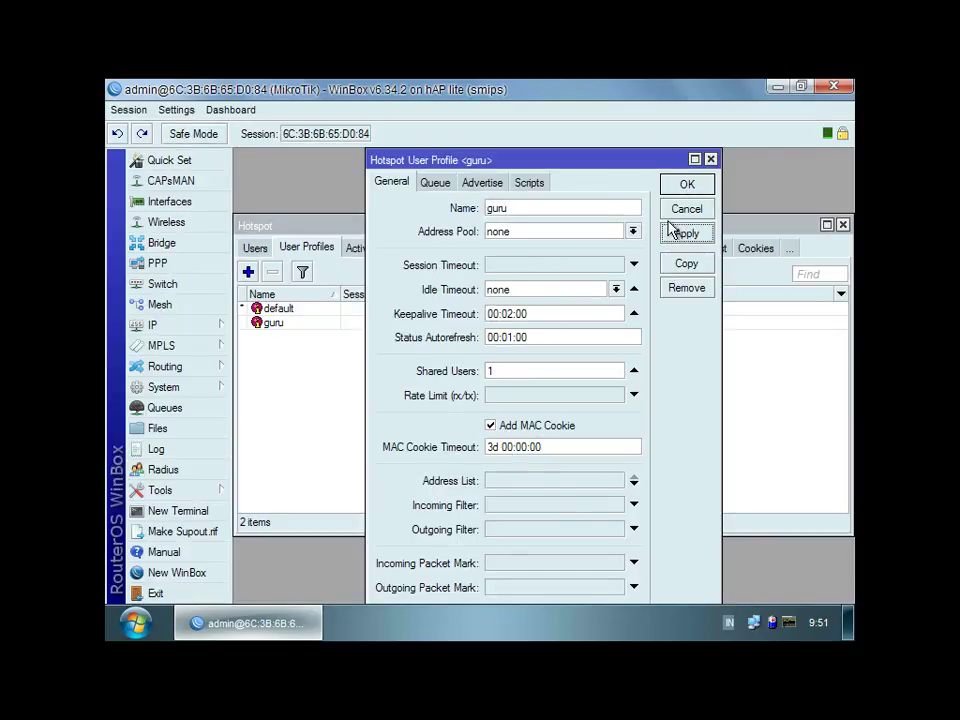
left_click(674, 192)
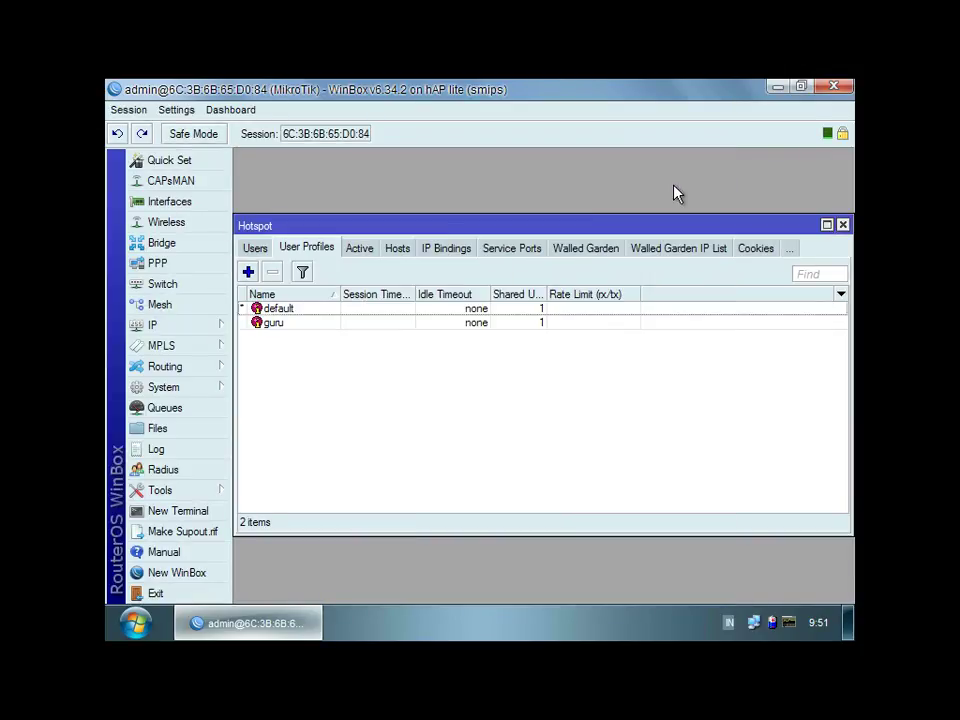
Step: Add the siswa user profile with a 256k/256k rate limit
left_click(248, 272)
type("siswa")
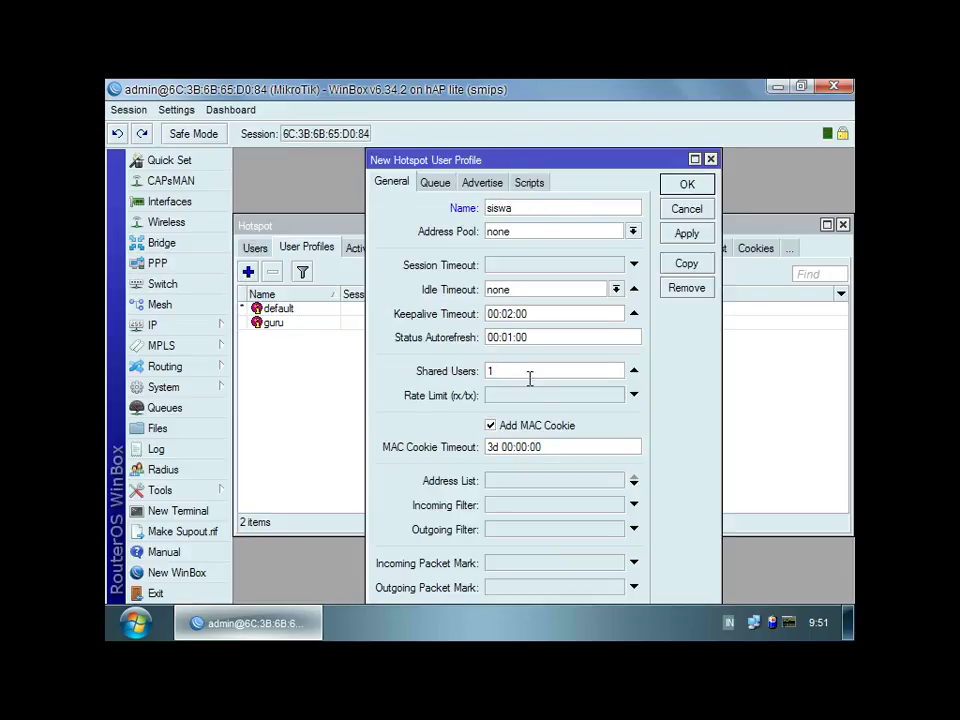
left_click(531, 395)
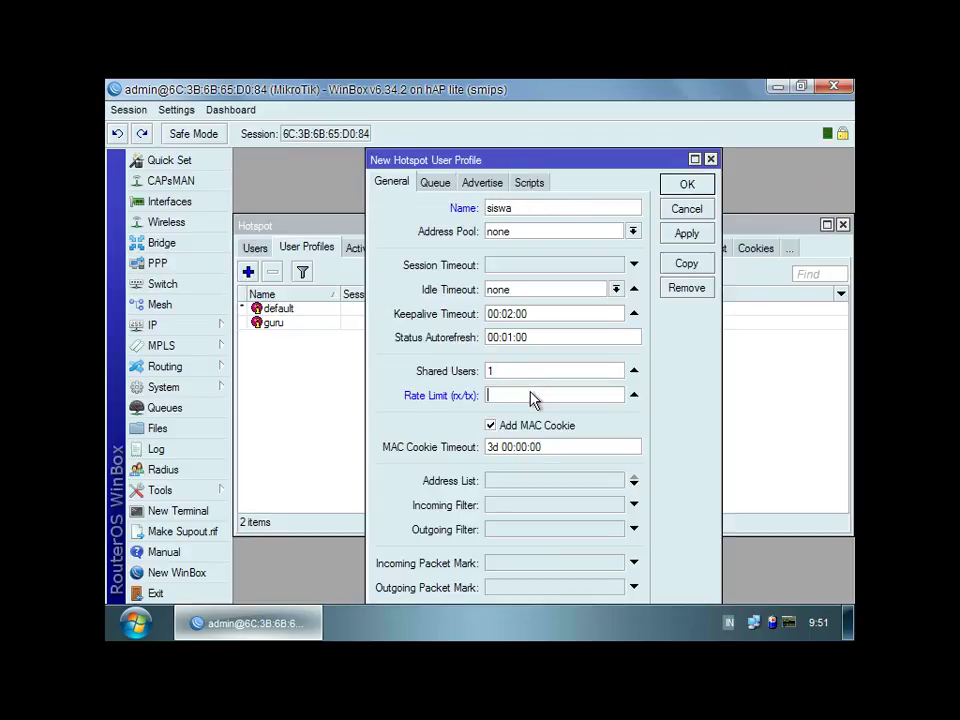
type("256k/256k")
left_click(688, 238)
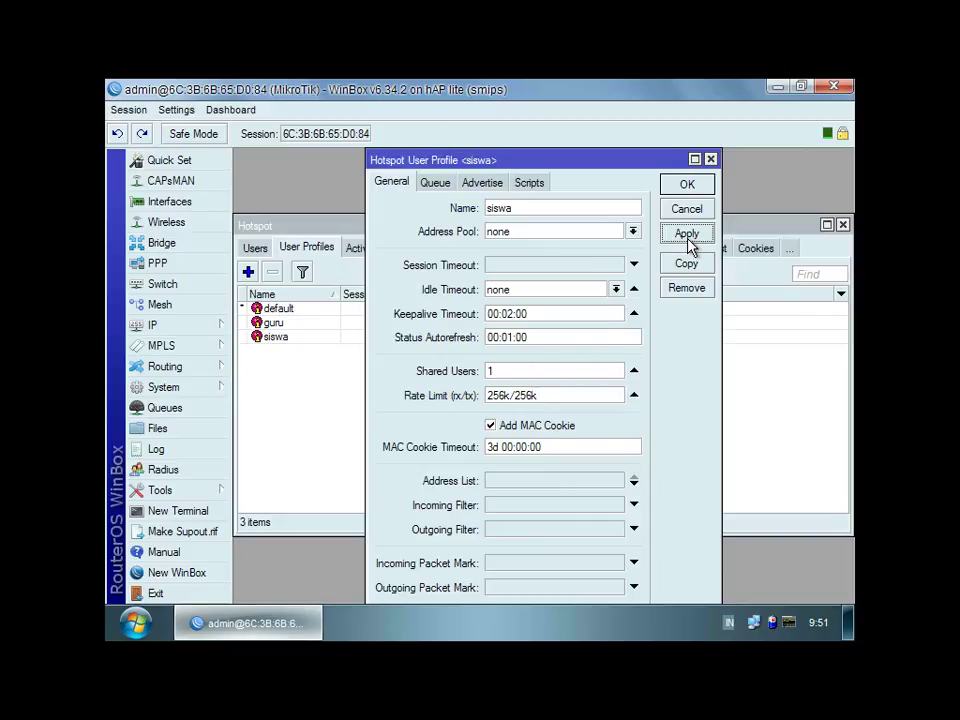
left_click(686, 188)
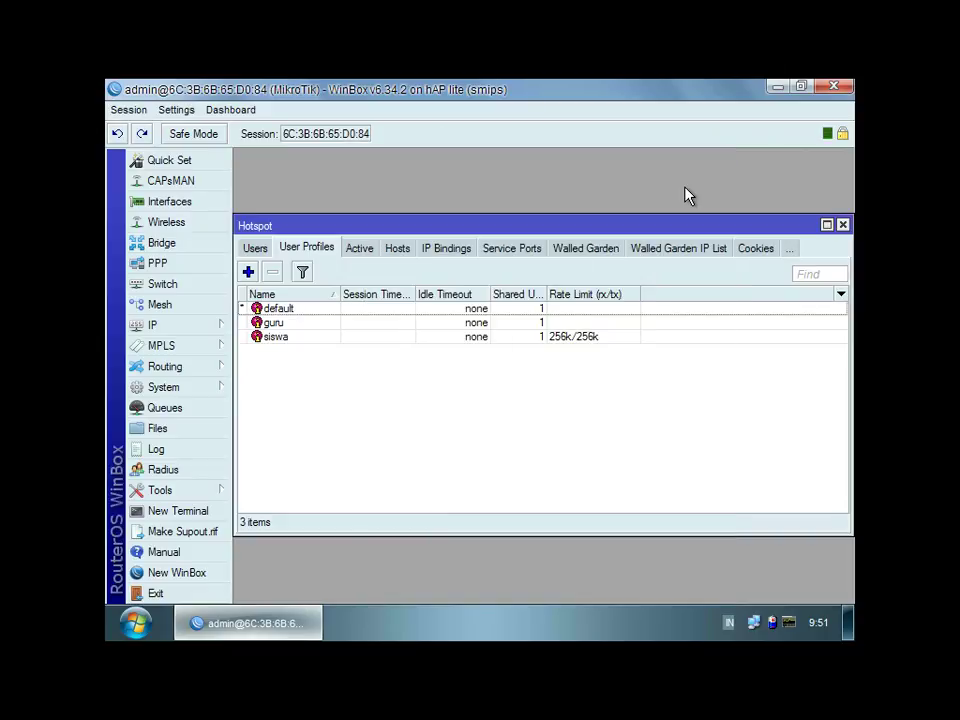
Step: In Hotspot Users, add a first new user assigned to the guru profile
left_click(258, 250)
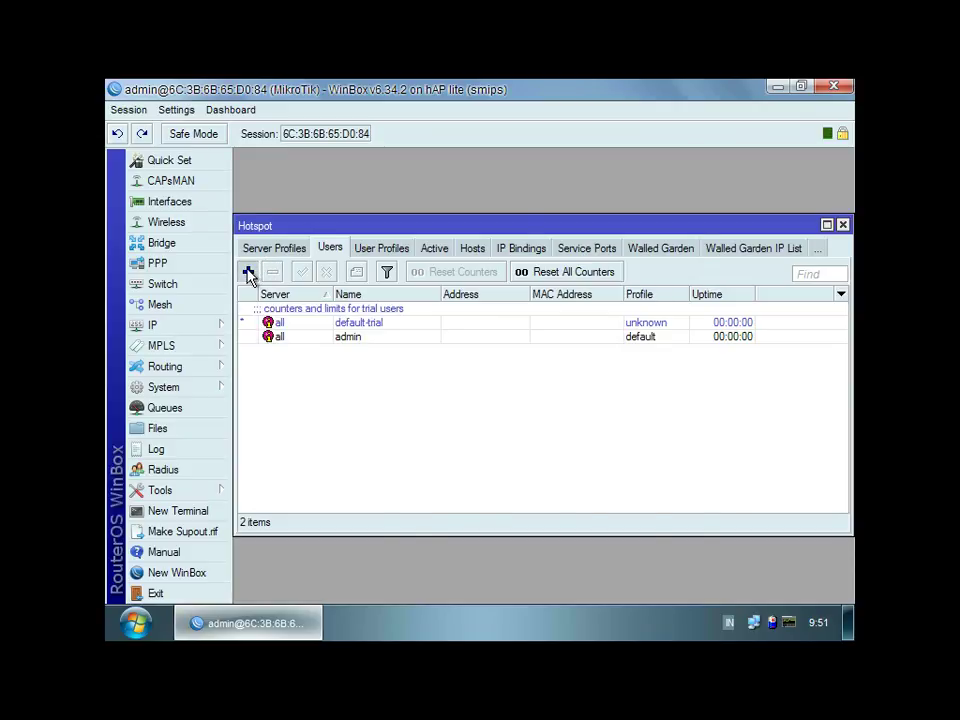
left_click(248, 271)
key("Tab")
type("ali")
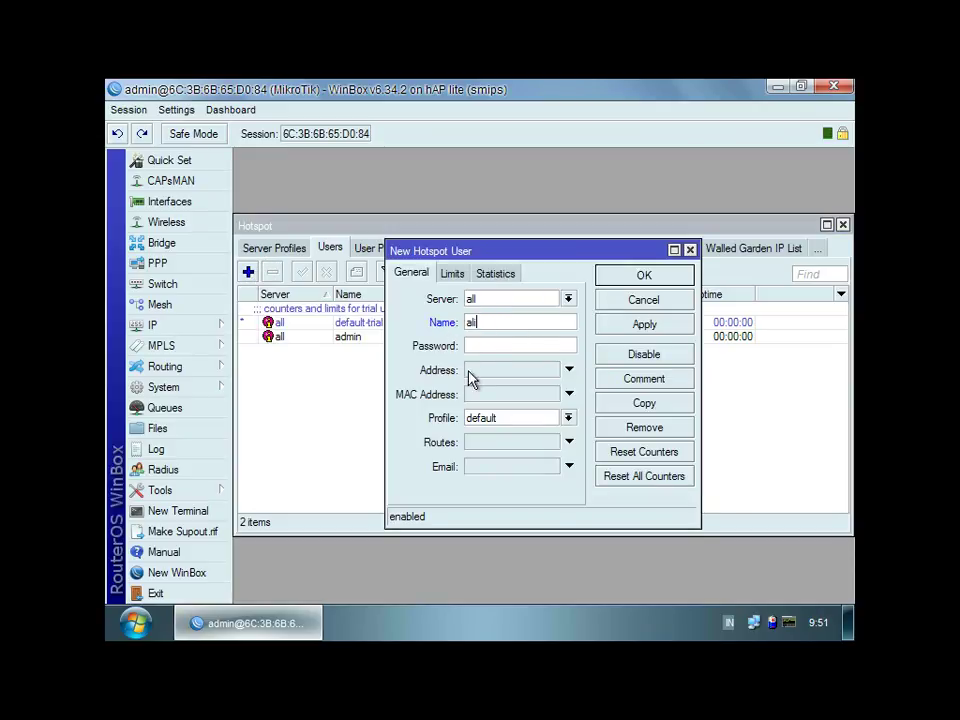
left_click(490, 419)
left_click(492, 445)
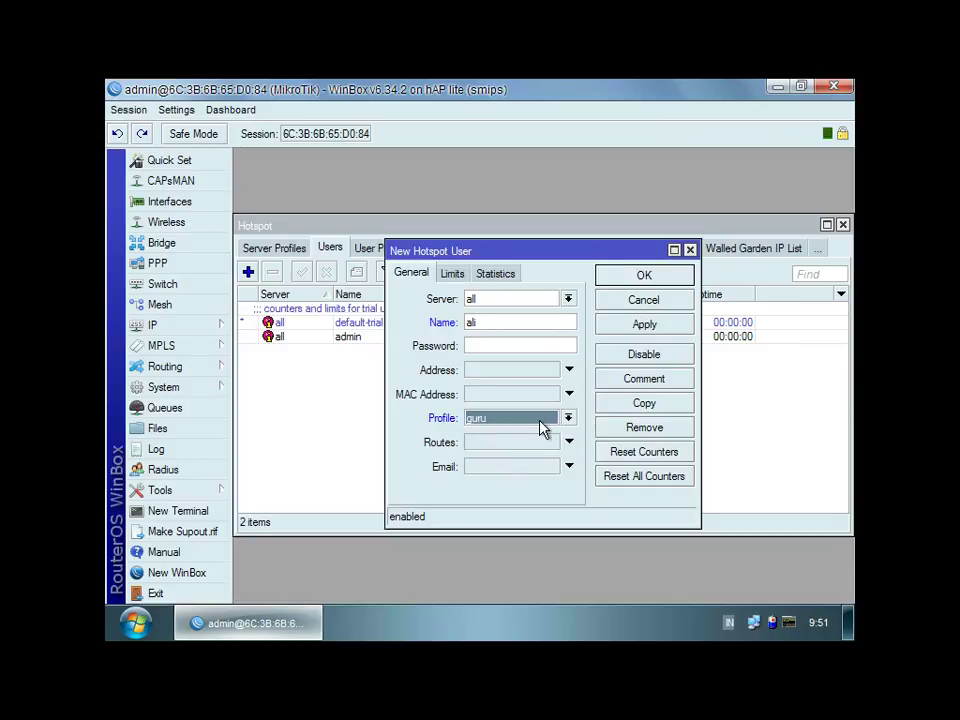
left_click(645, 324)
left_click(645, 278)
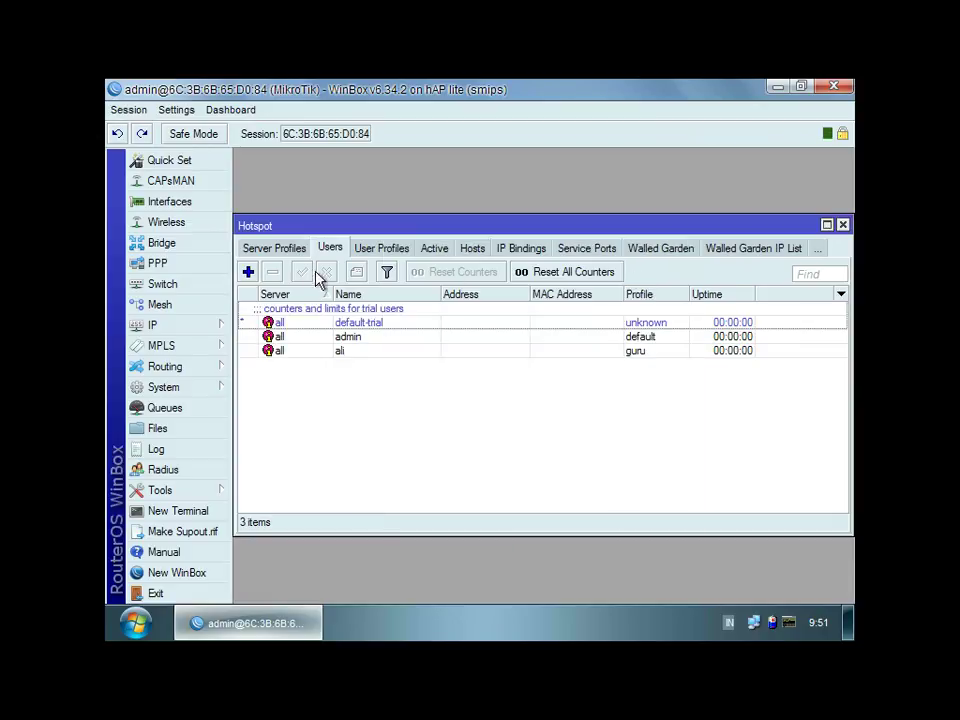
Step: Add a second hotspot user, also on the guru profile
left_click(248, 271)
left_click_drag(512, 318, 441, 322)
type("said")
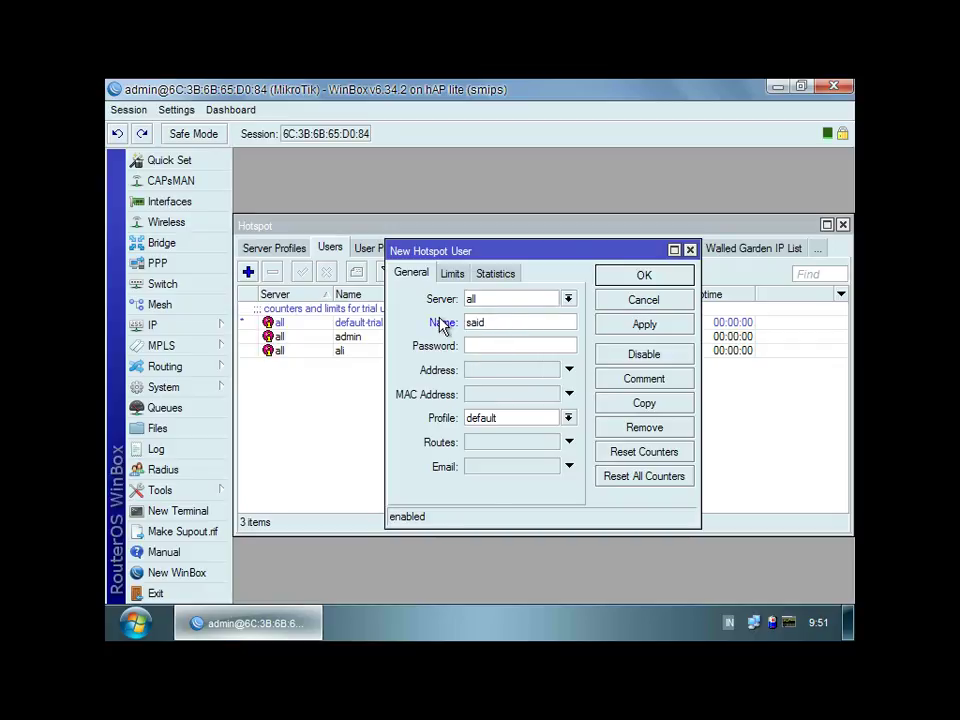
left_click(517, 418)
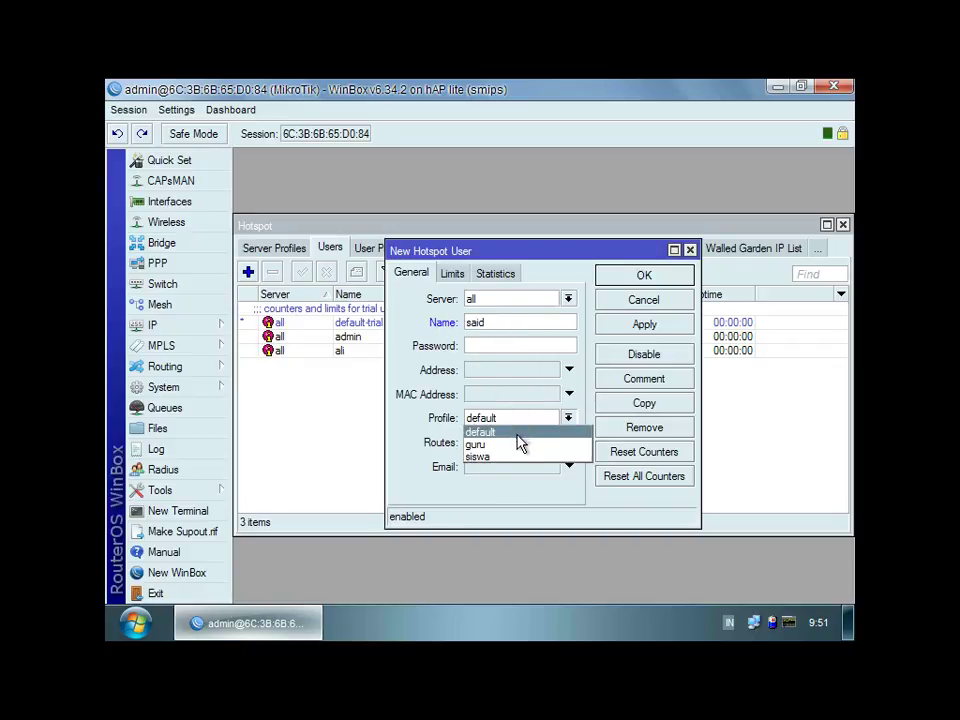
left_click(518, 444)
left_click(644, 324)
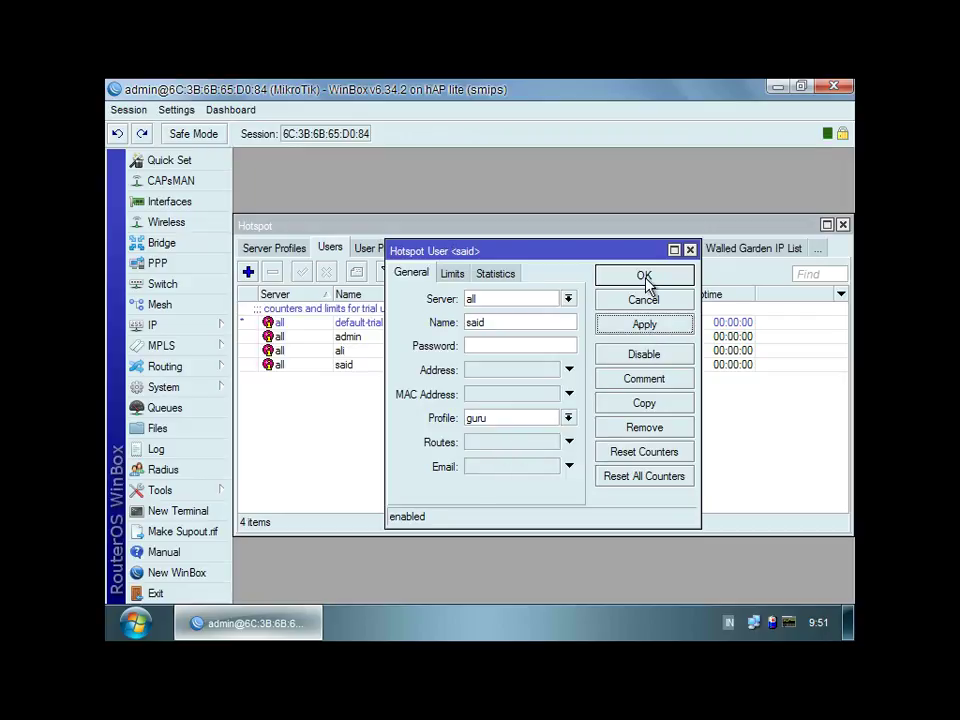
left_click(647, 278)
Step: Add a third hotspot user assigned to the siswa profile
left_click(248, 272)
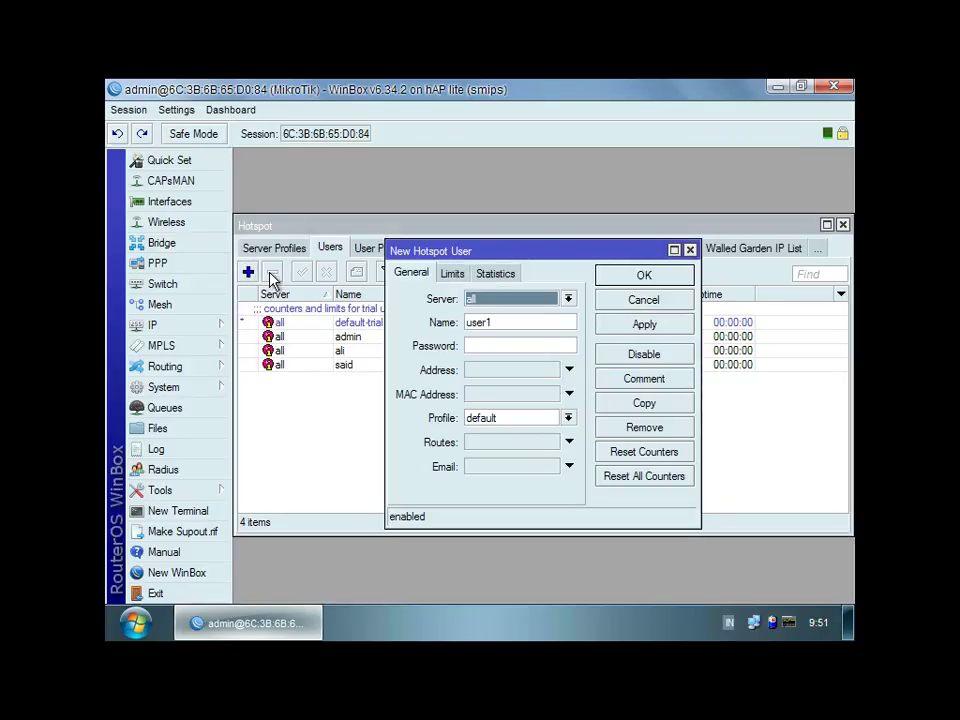
double_click(482, 322)
key("BackSpace")
type("ila")
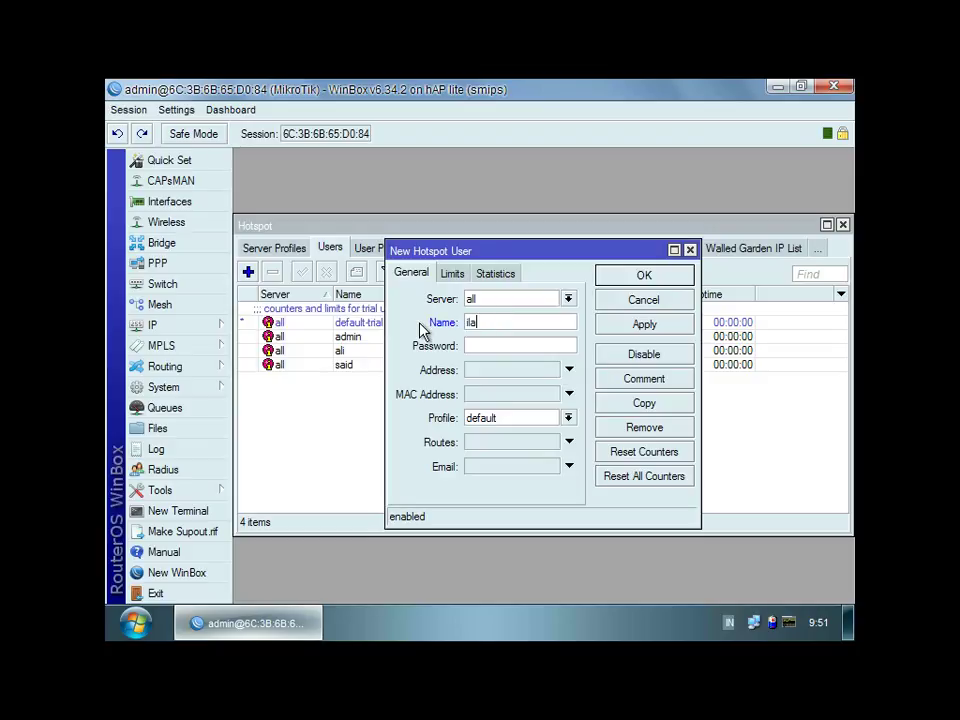
left_click(478, 419)
left_click(484, 456)
left_click(660, 328)
left_click(644, 280)
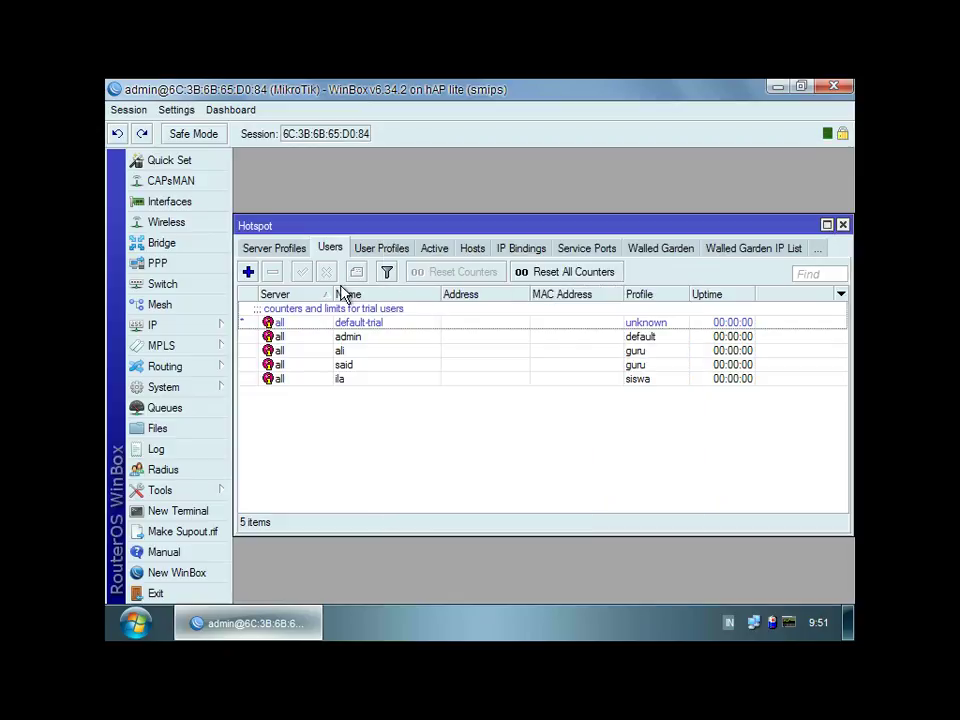
Step: Add a fourth hotspot user, also on the siswa profile
left_click(248, 272)
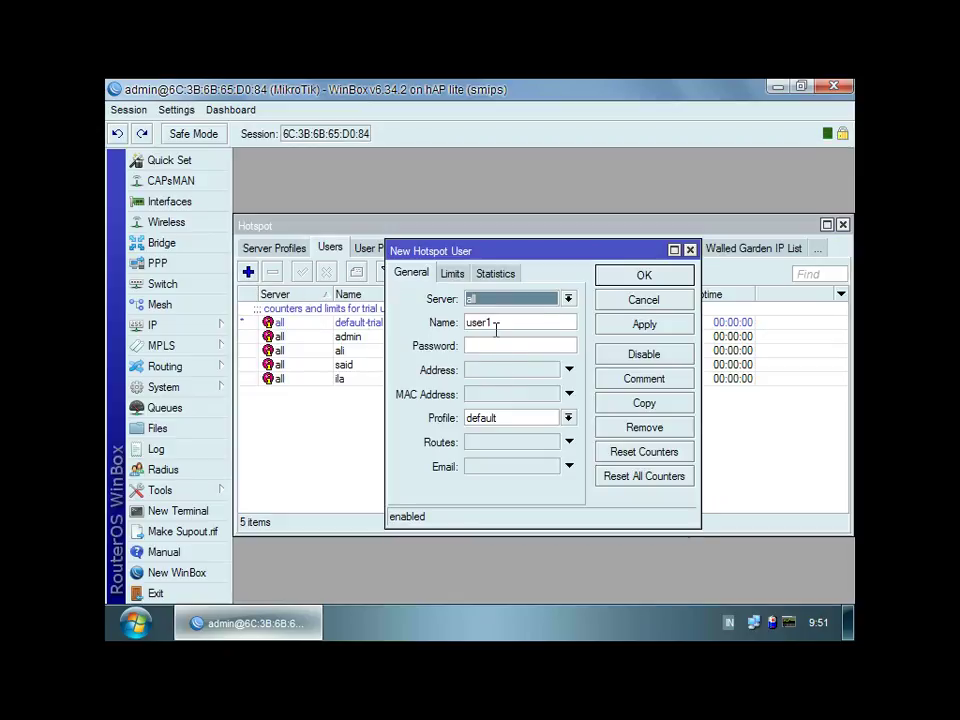
double_click(495, 325)
type("ahmad")
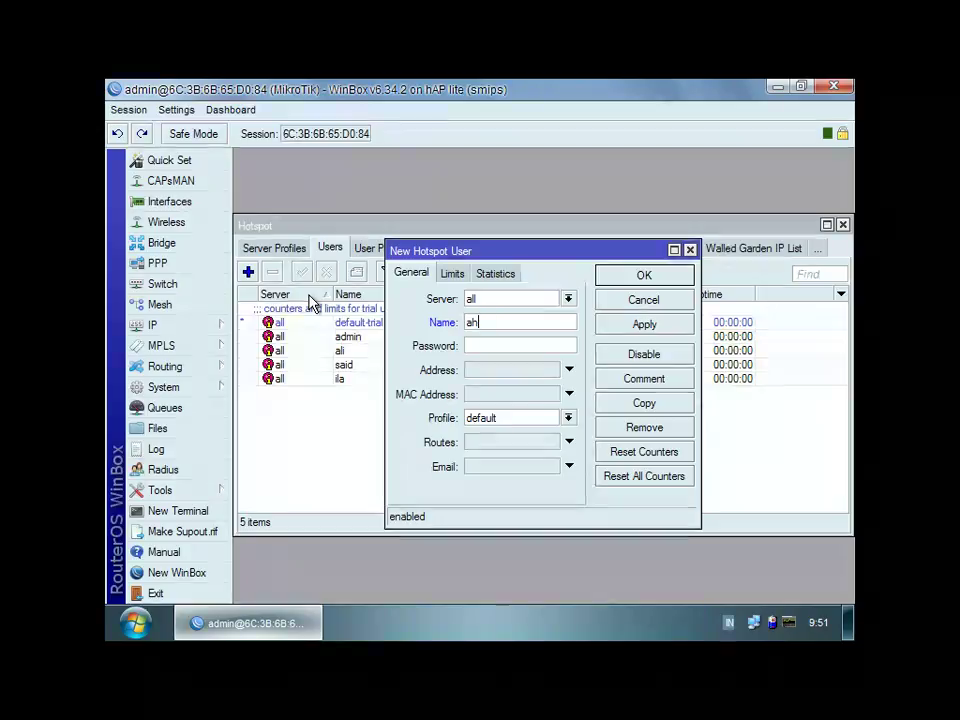
left_click(497, 419)
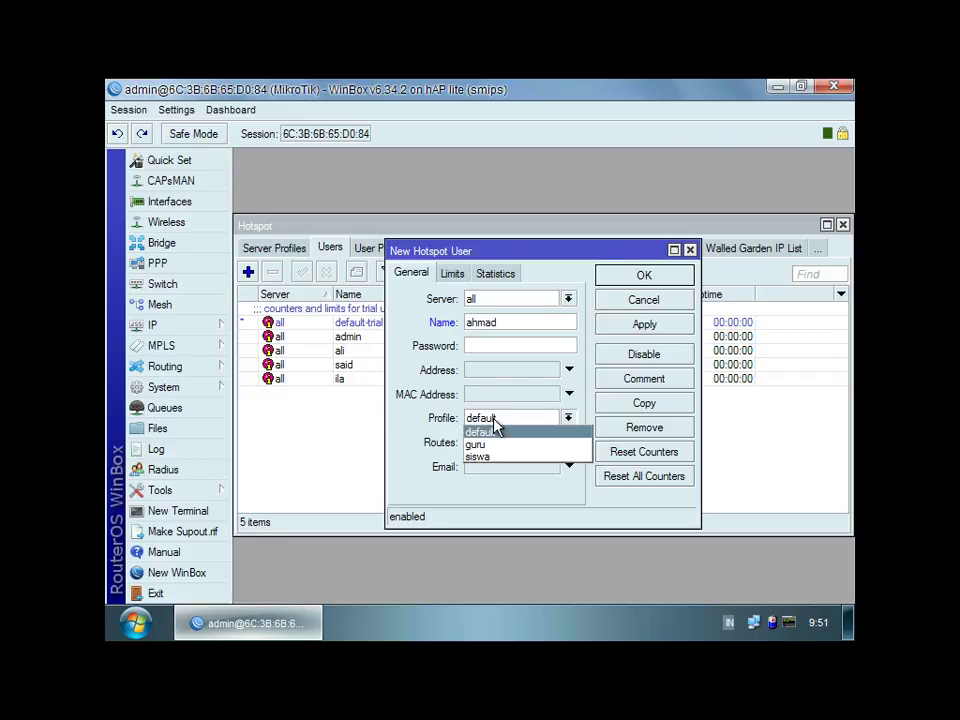
left_click(495, 458)
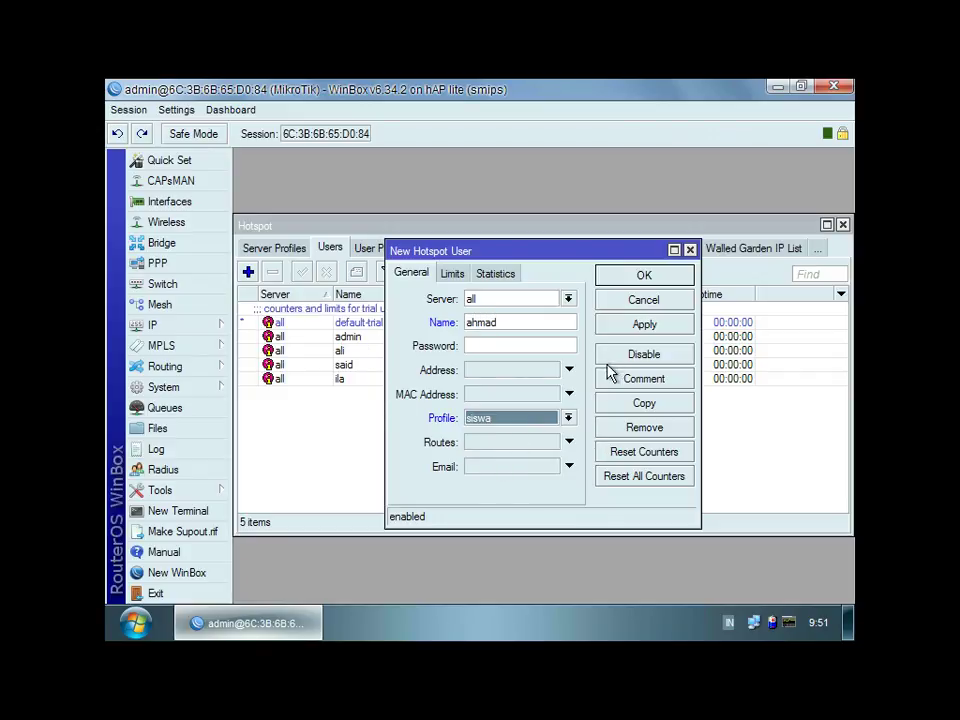
left_click(636, 324)
left_click(636, 280)
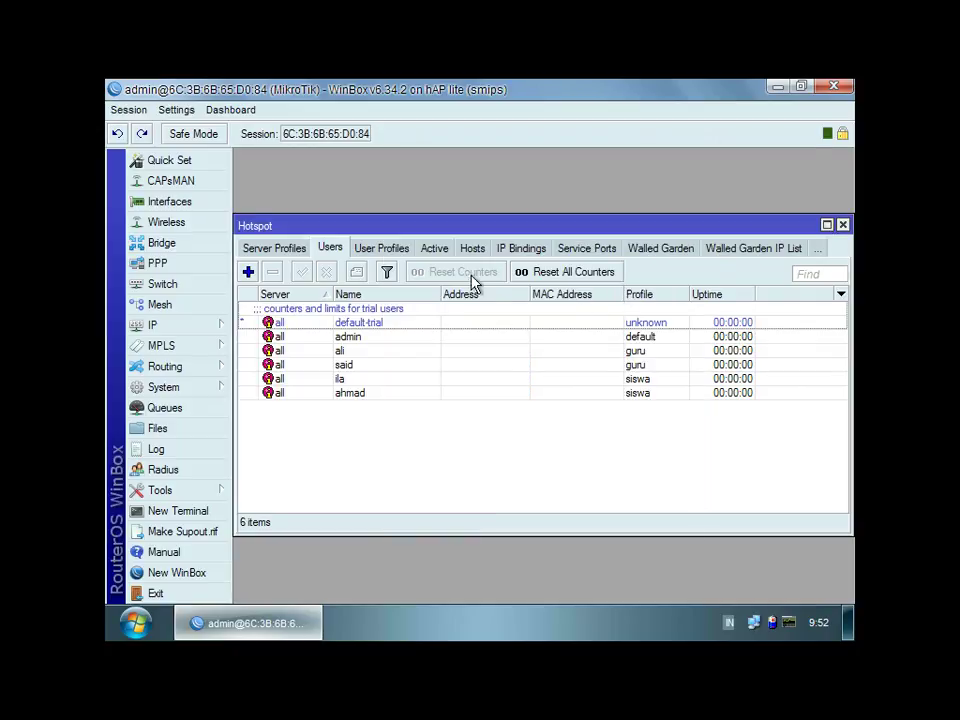
Step: Add a Walled Garden entry for Dst. Host *.detik.*, then close the Hotspot window
left_click(655, 250)
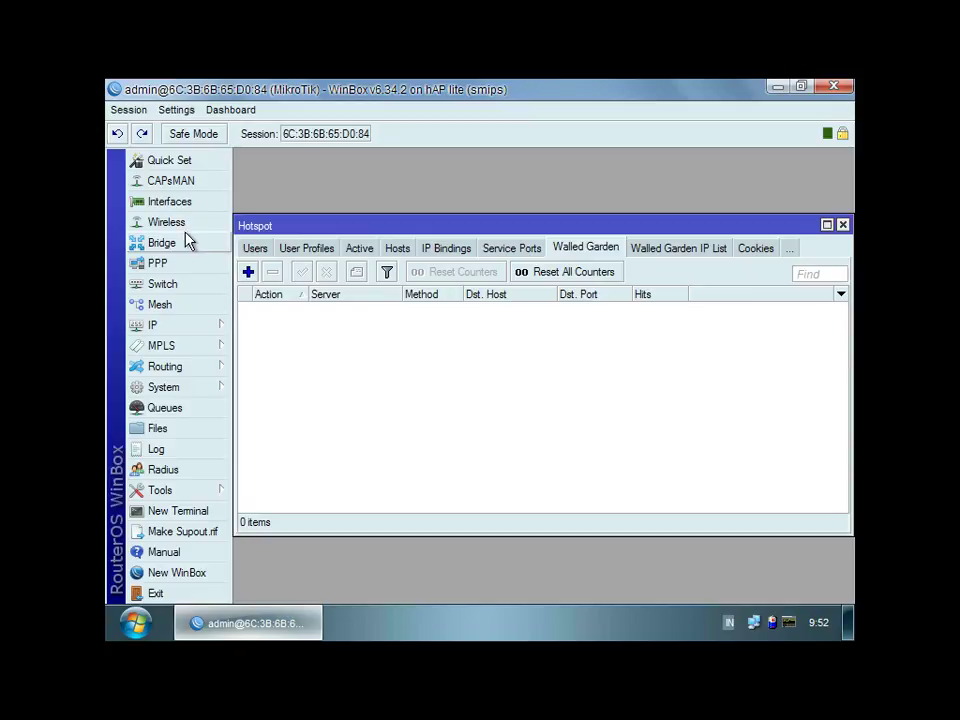
left_click(248, 272)
left_click(489, 400)
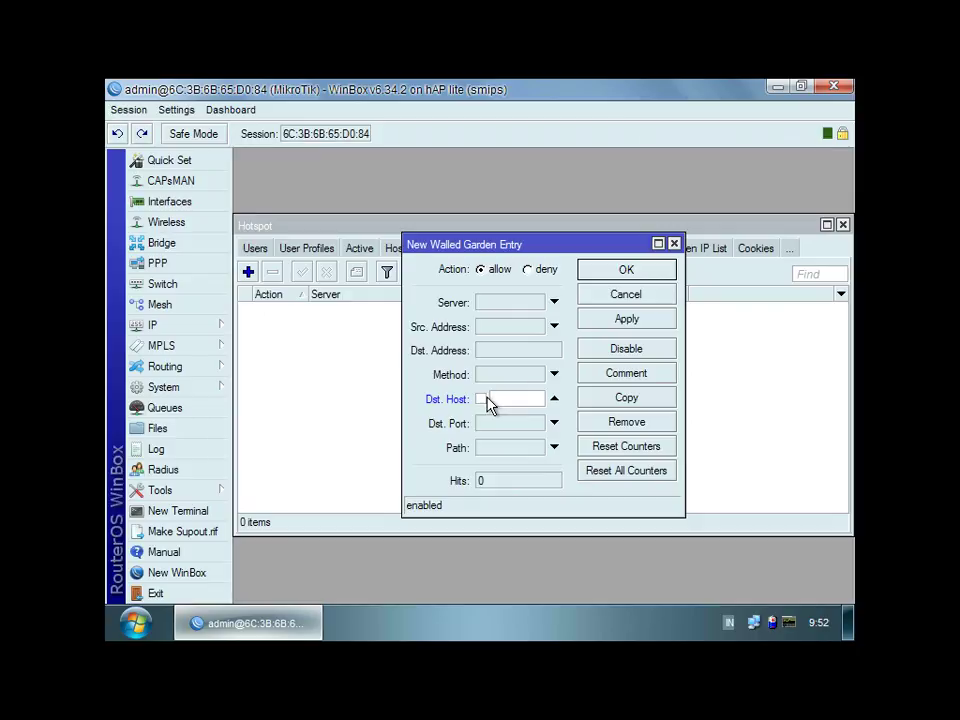
type("*.detik.*")
left_click(620, 319)
left_click(628, 269)
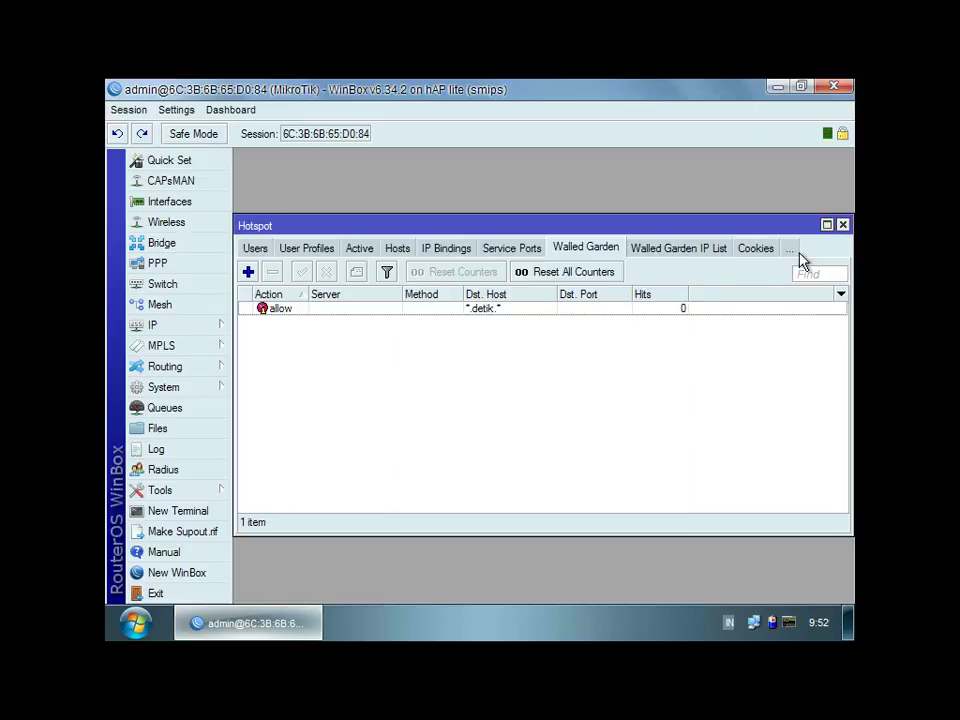
left_click(843, 225)
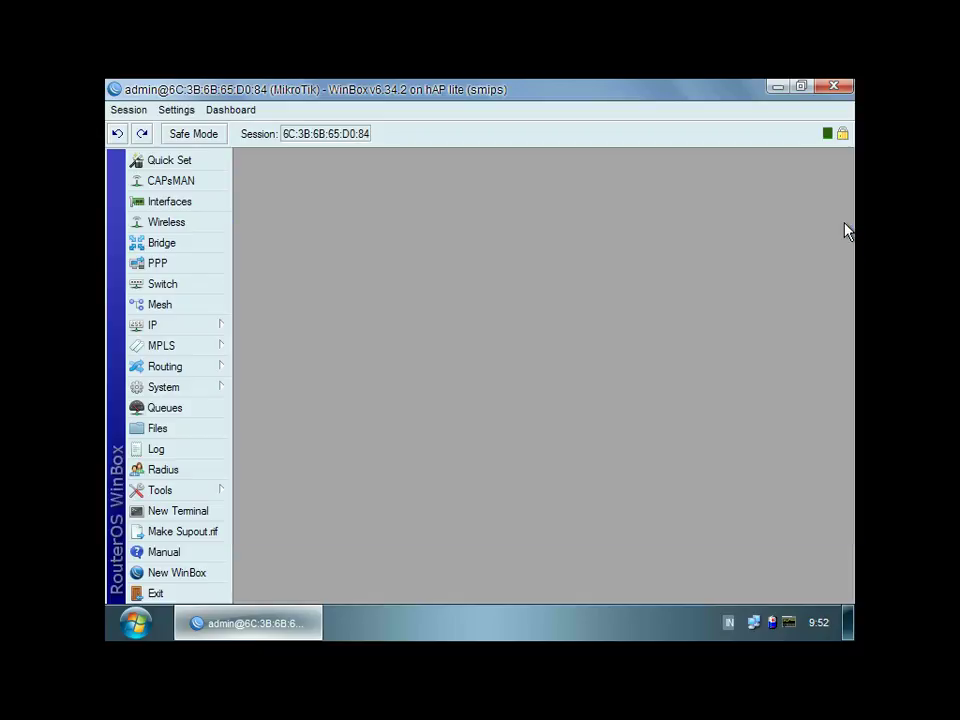
Step: Set wlan1's wireless Mode to ap bridge
left_click(163, 222)
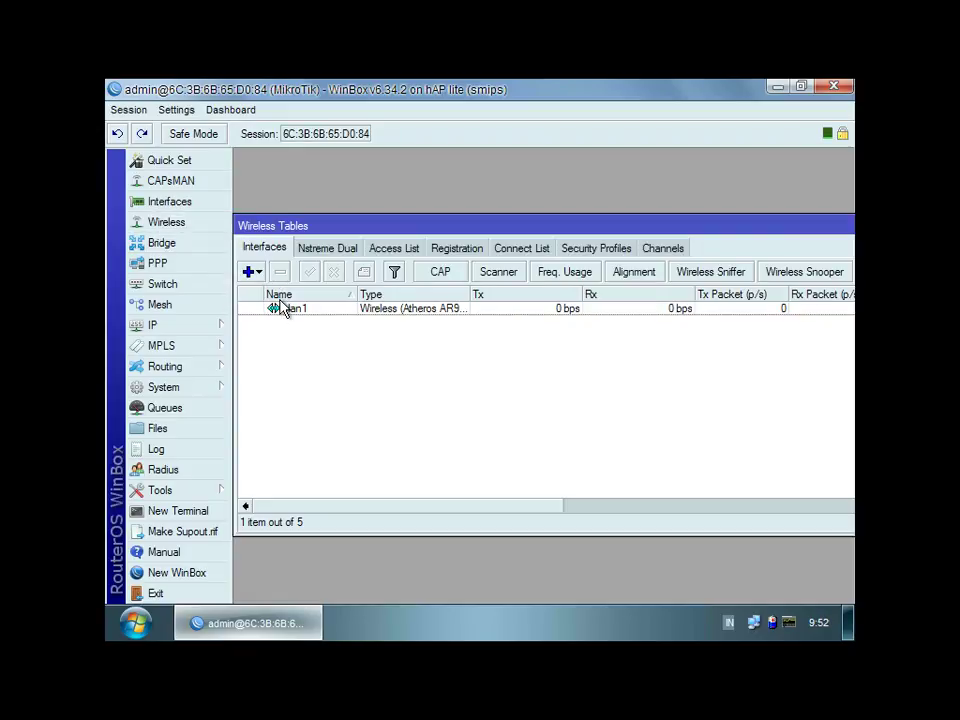
left_click(280, 309)
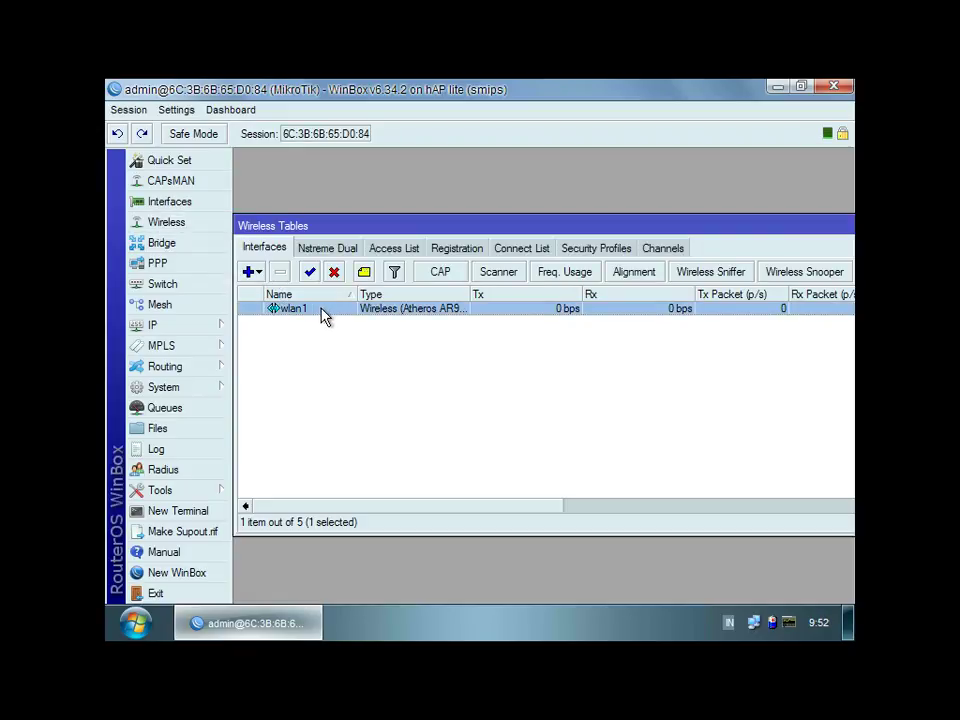
double_click(322, 316)
left_click(382, 184)
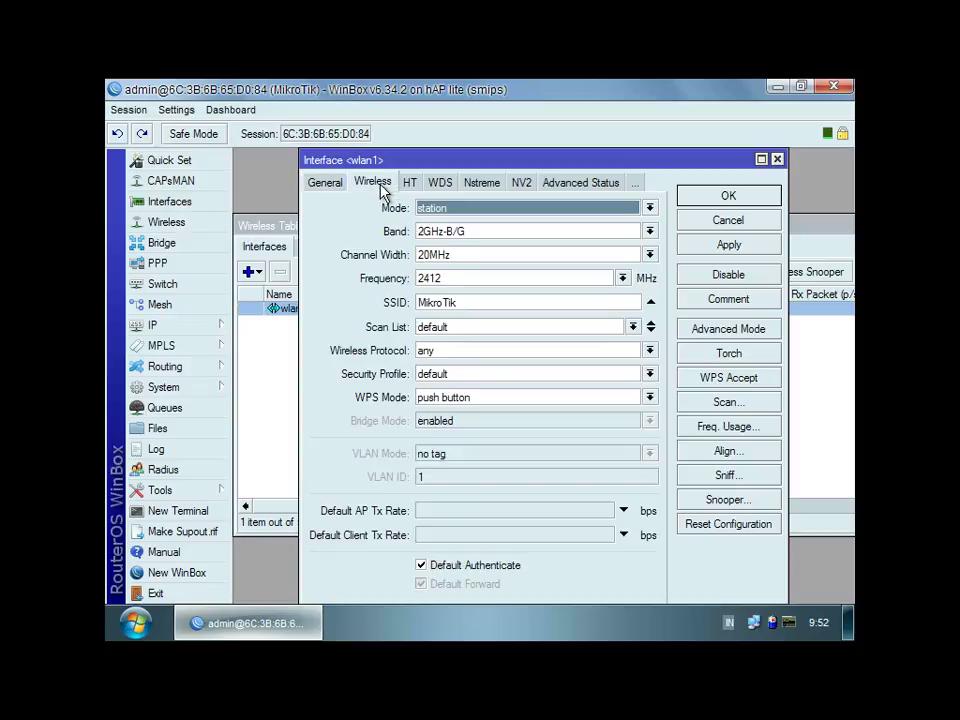
left_click(453, 209)
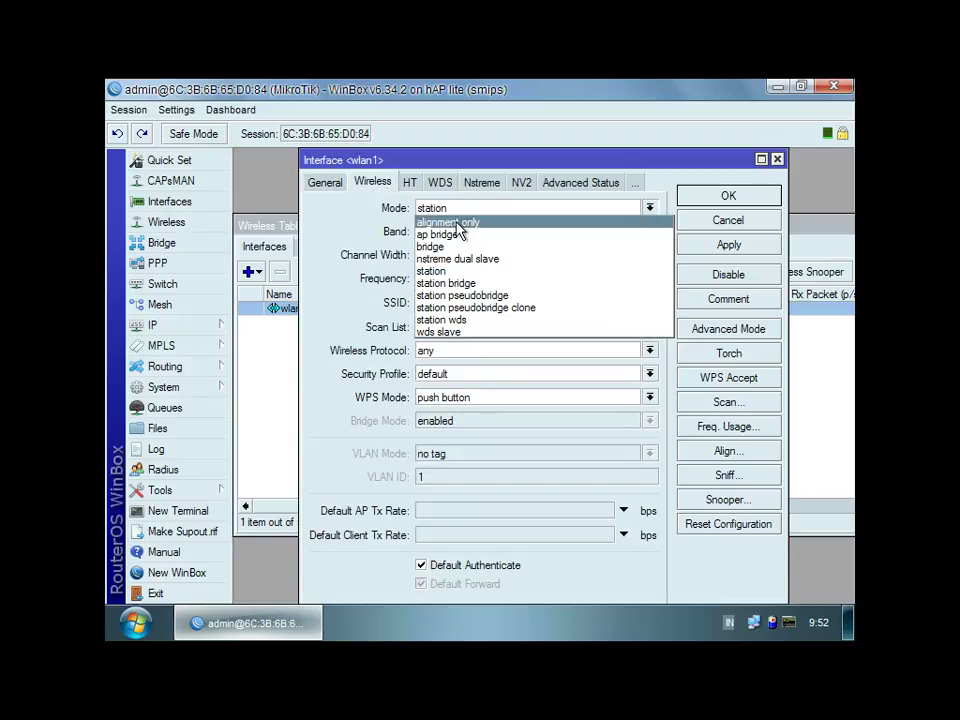
left_click(458, 236)
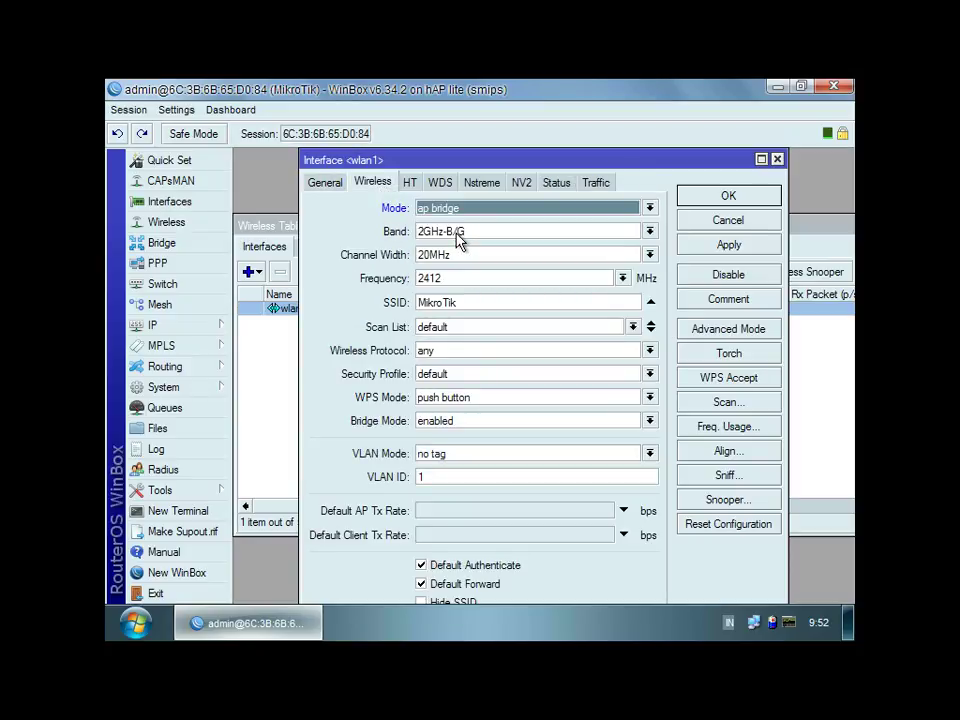
Step: Change wlan1's SSID to the new hotspot name, set protocol 802.11, and save
left_click_drag(456, 302, 417, 315)
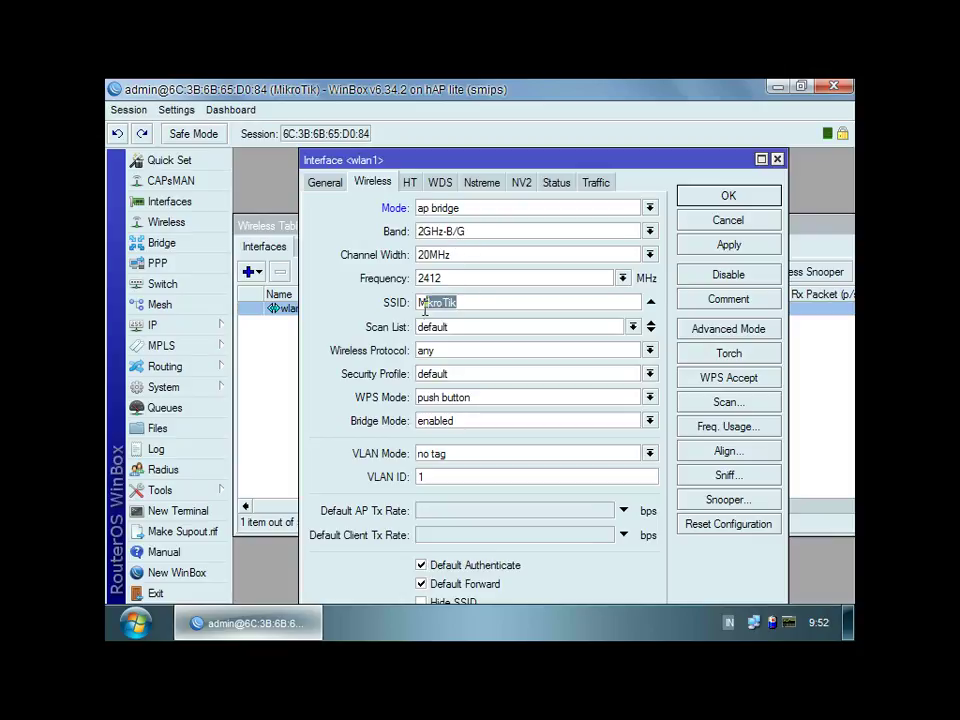
type("said")
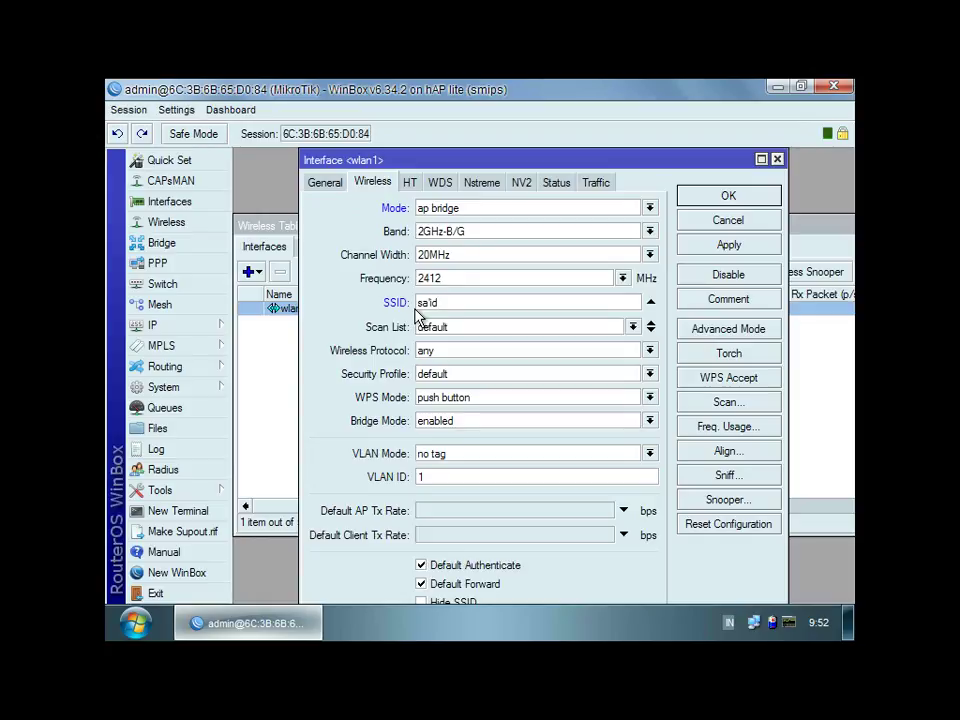
type("jid@hot")
left_click(467, 351)
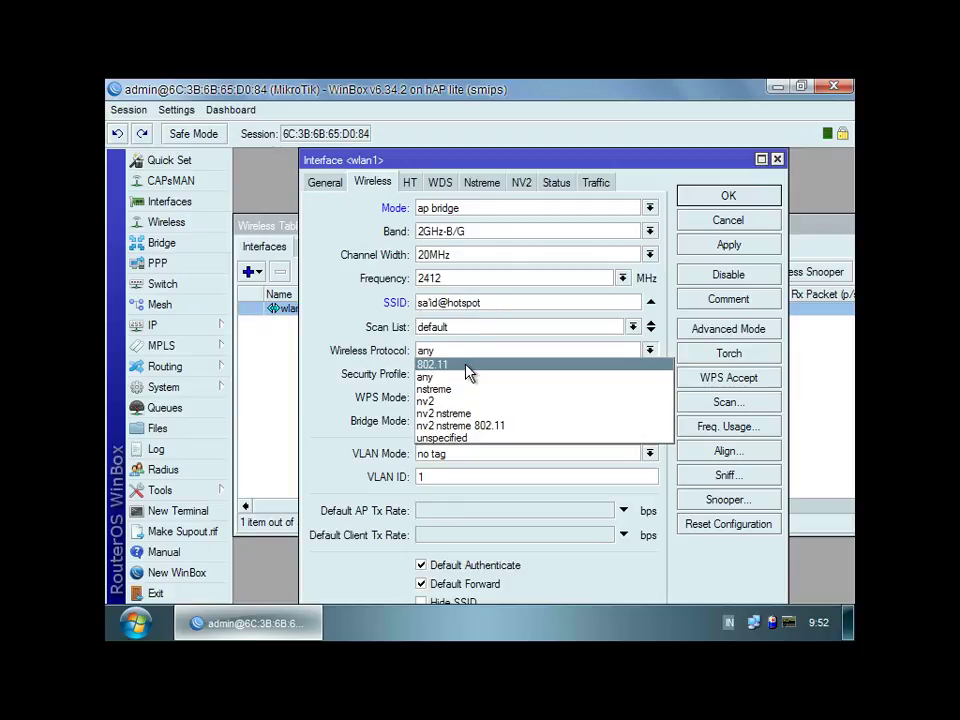
left_click(467, 364)
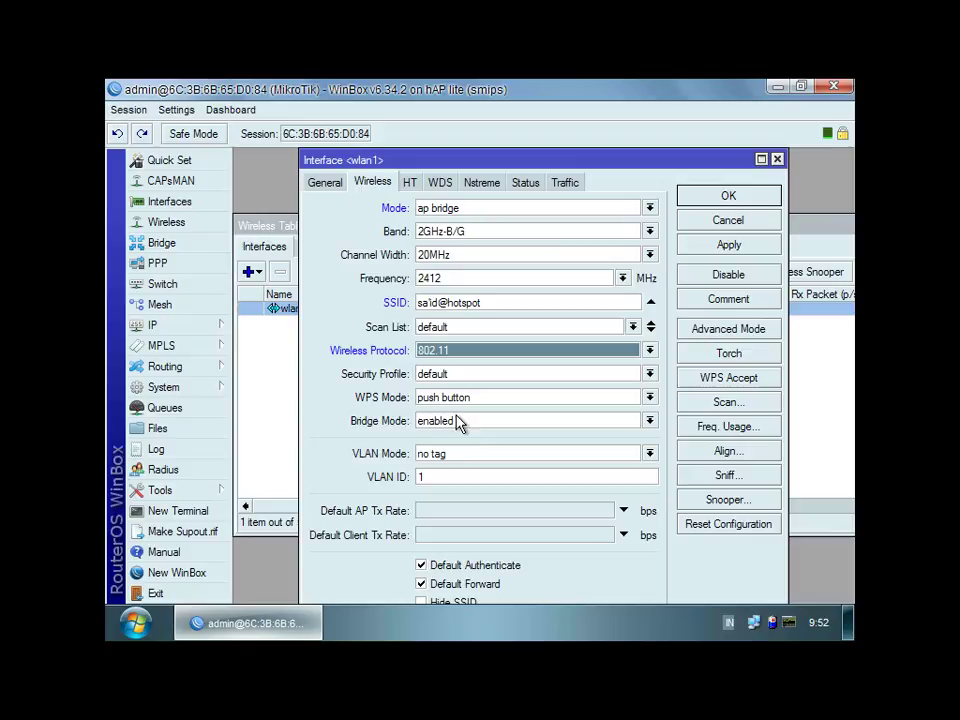
left_click(730, 246)
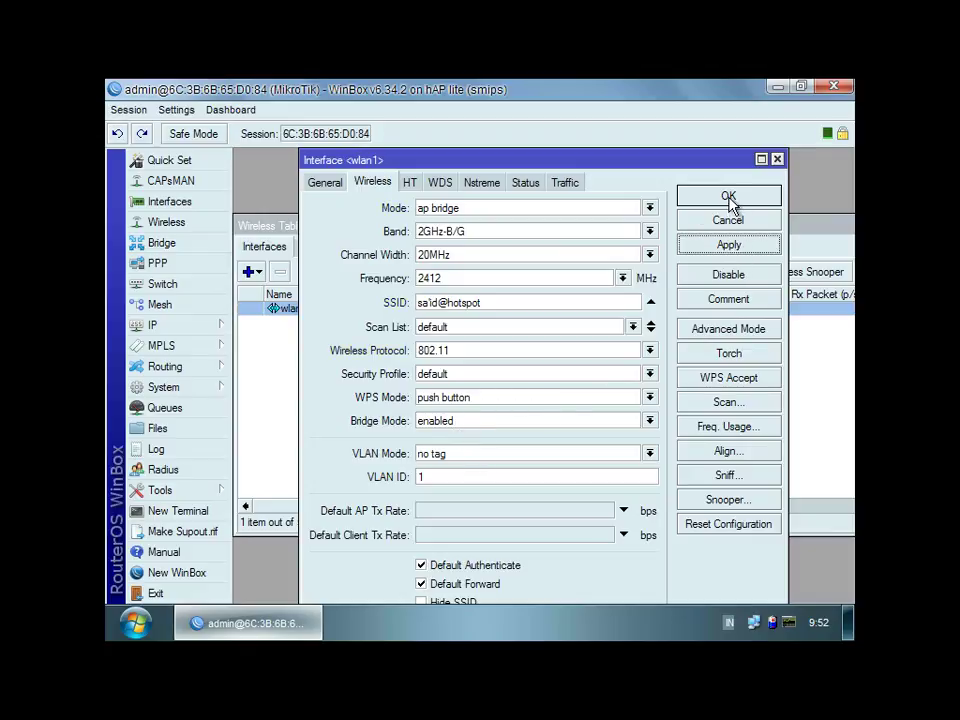
left_click(728, 197)
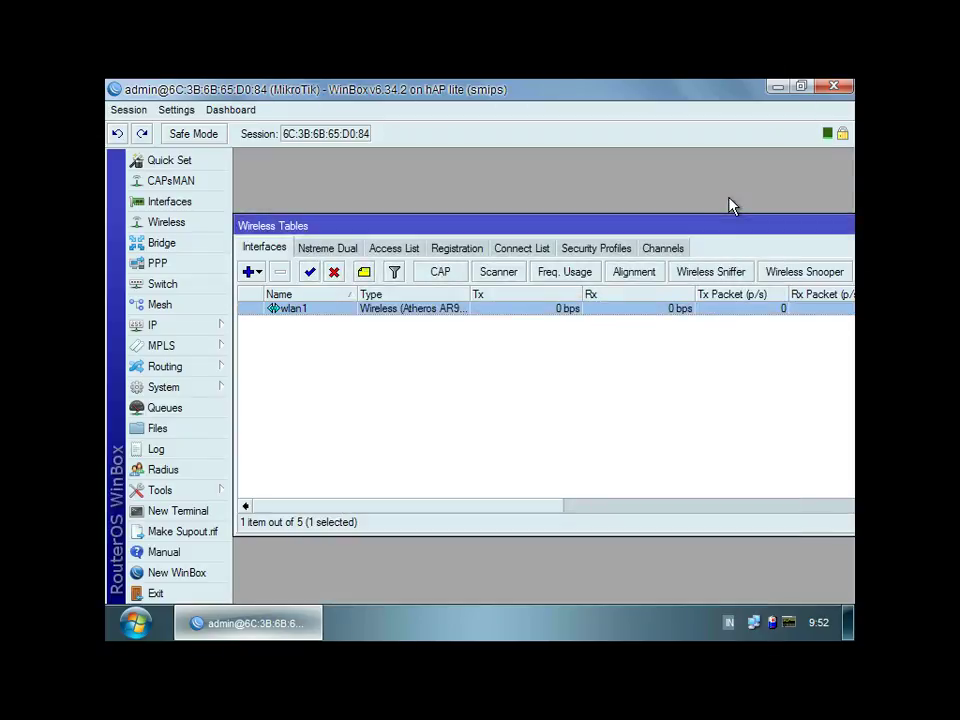
Step: Close the Wireless Tables window and exit WinBox
left_click_drag(741, 227, 598, 230)
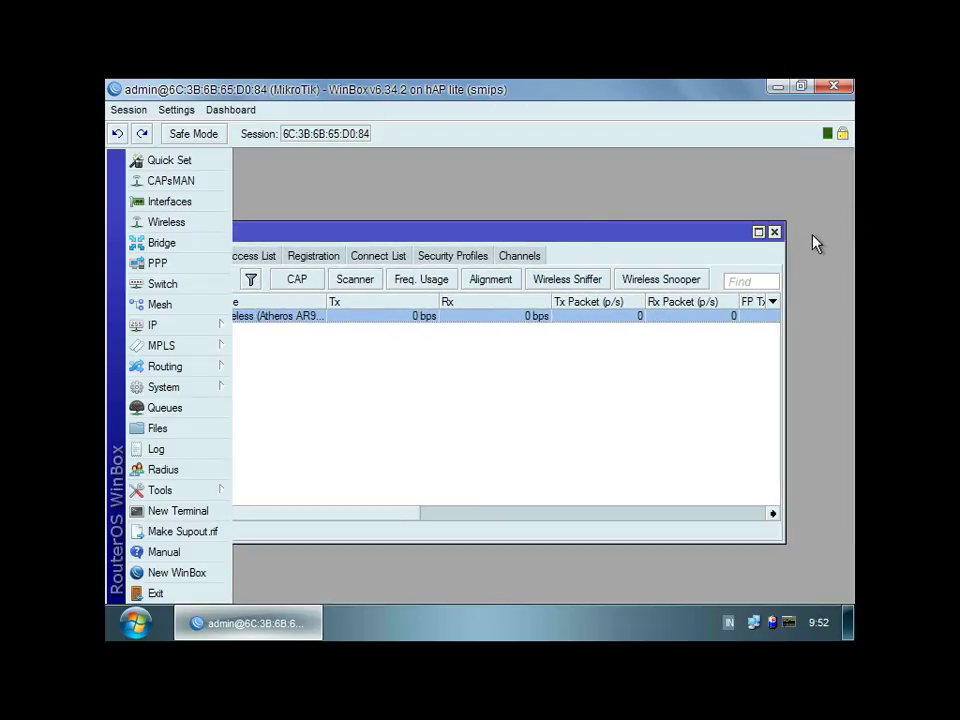
left_click(775, 232)
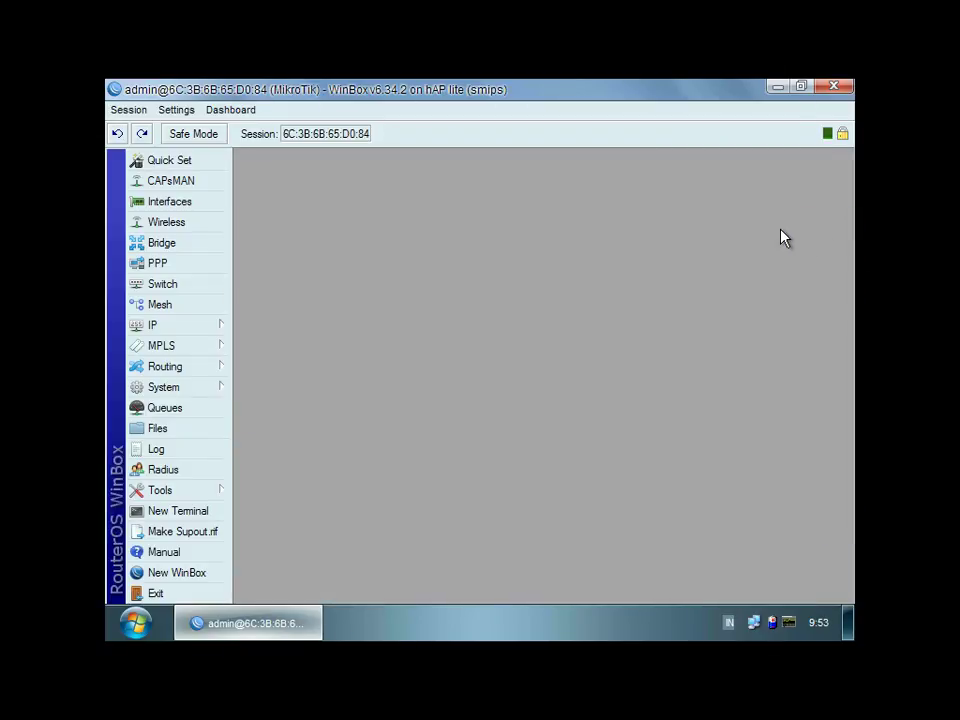
left_click(836, 88)
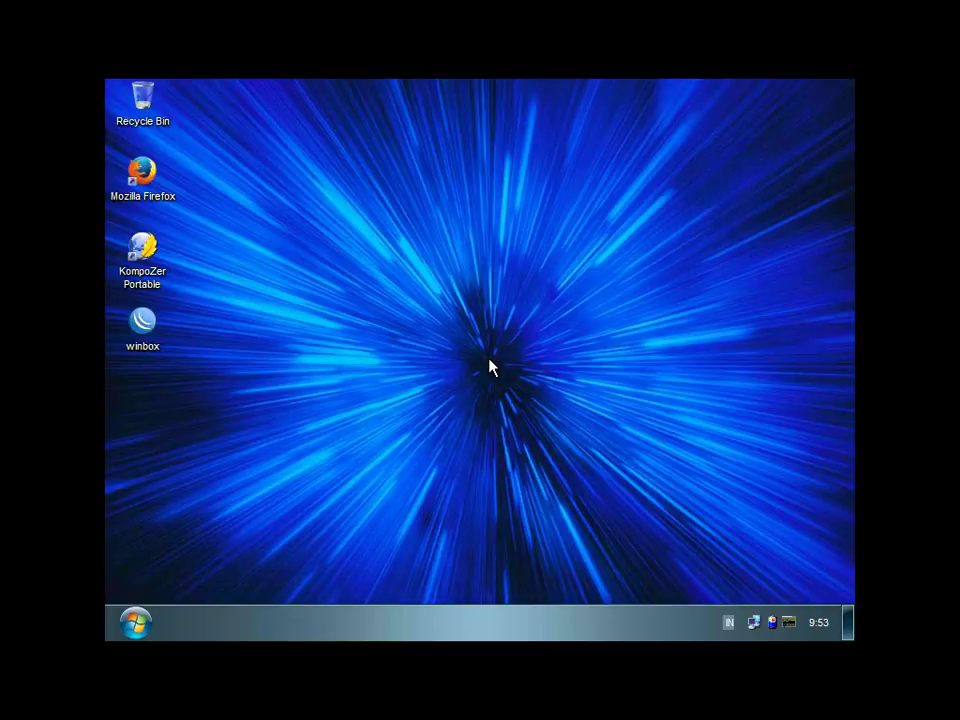